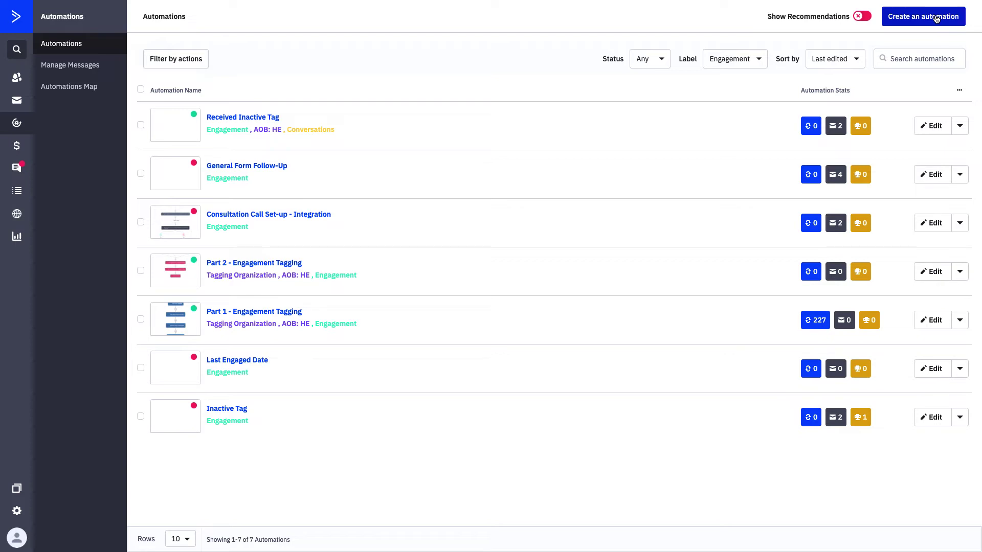
Open the Part 1 - Engagement Tagging automation and review its tag and wait actions from start to end
click(259, 313)
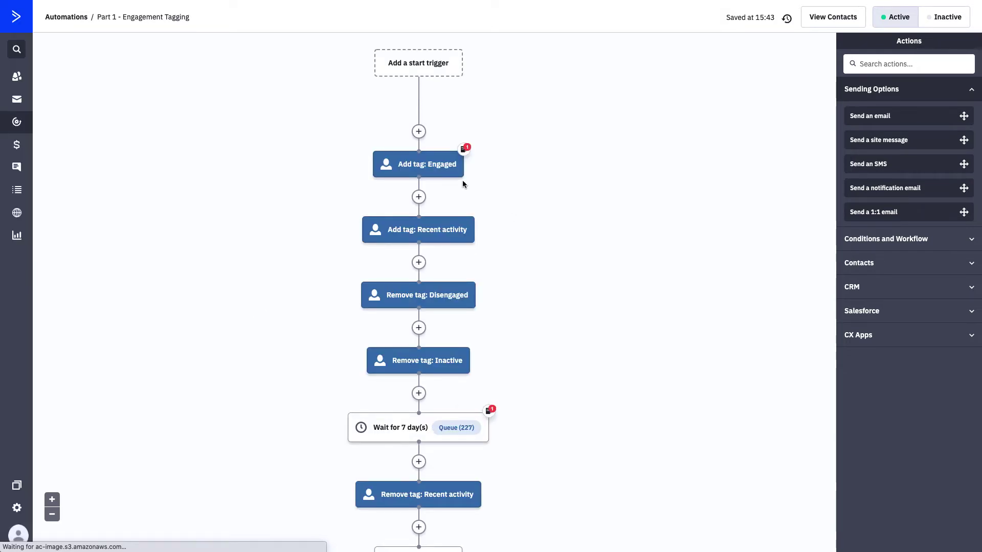
mouse_move(446, 176)
mouse_move(424, 238)
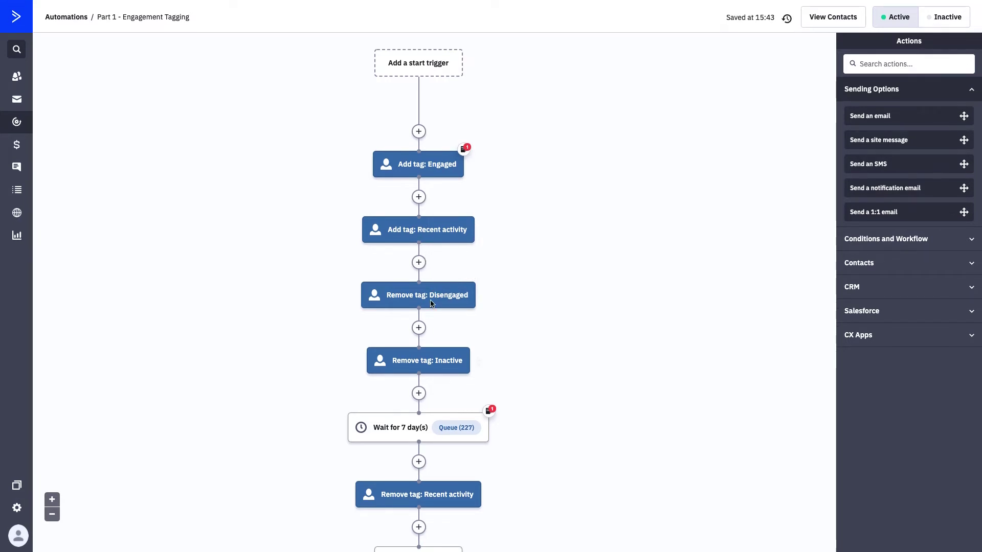
scroll(437, 373, down, 2)
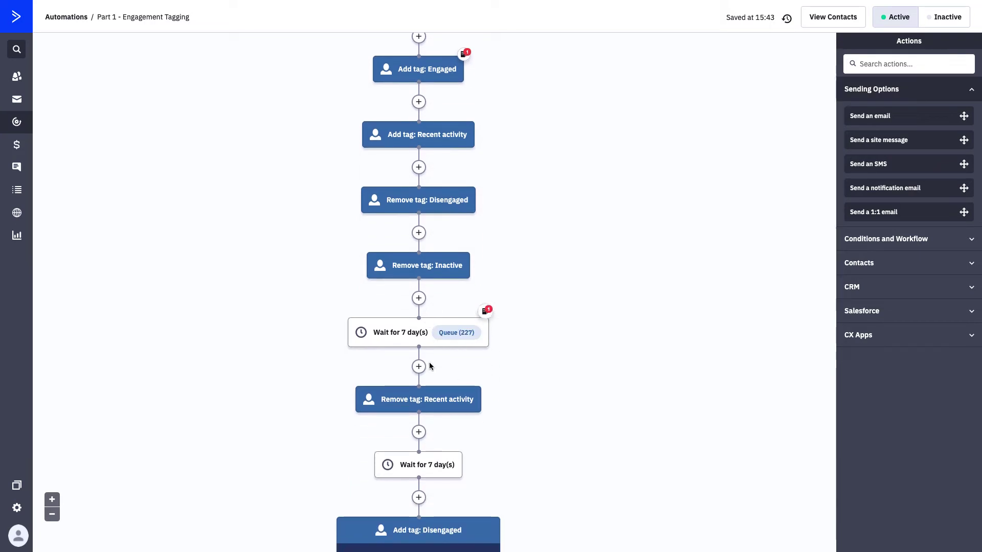
scroll(448, 338, down, 2)
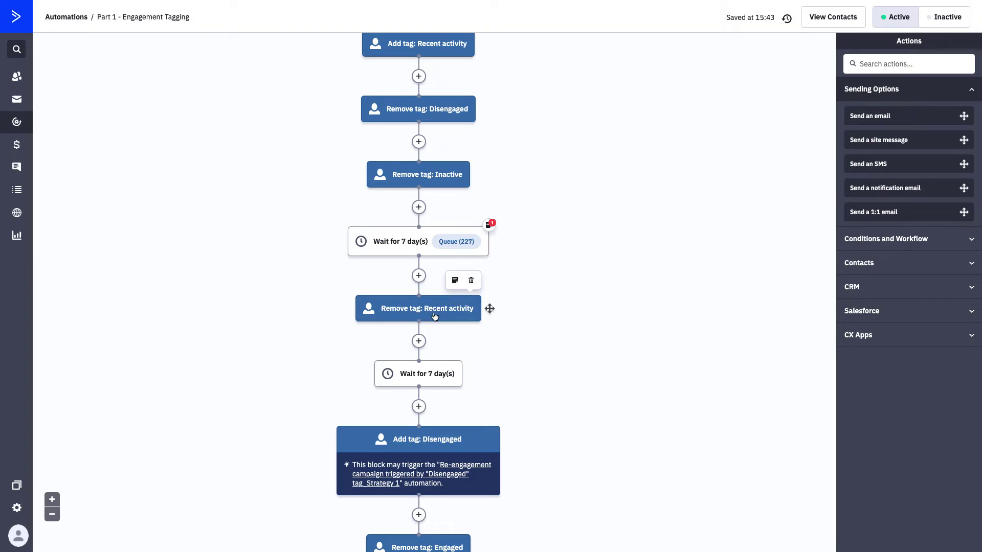
scroll(435, 317, down, 2)
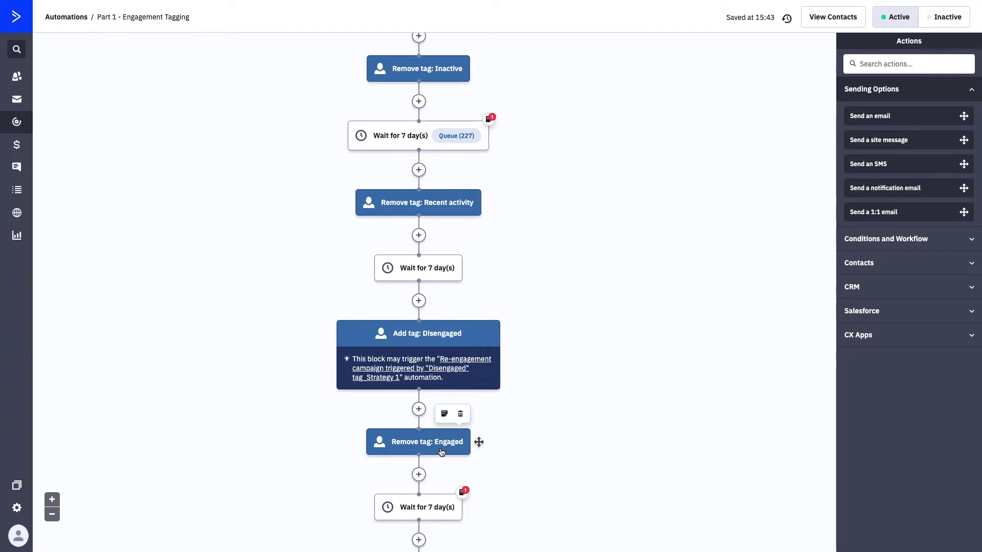
scroll(442, 452, down, 4)
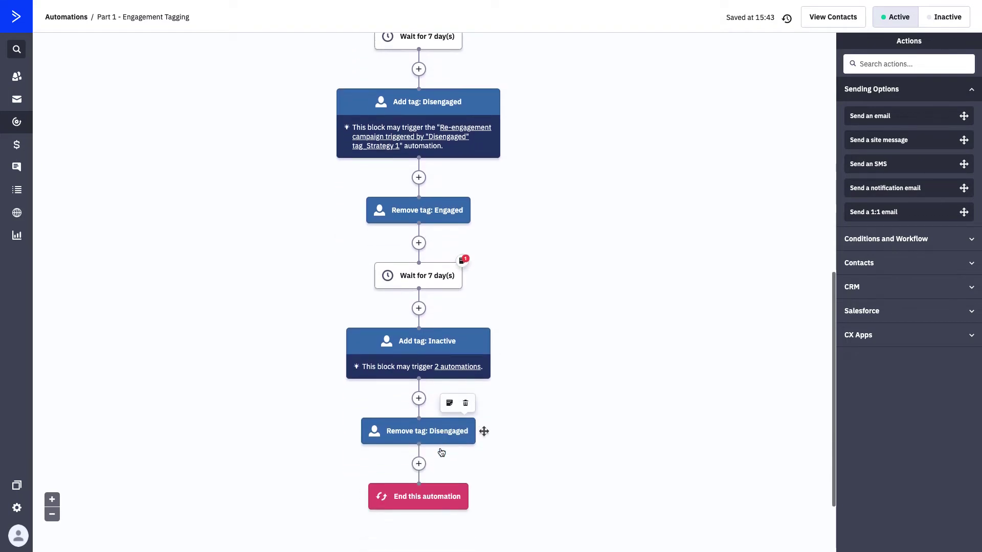
scroll(440, 448, up, 2)
scroll(440, 451, up, 8)
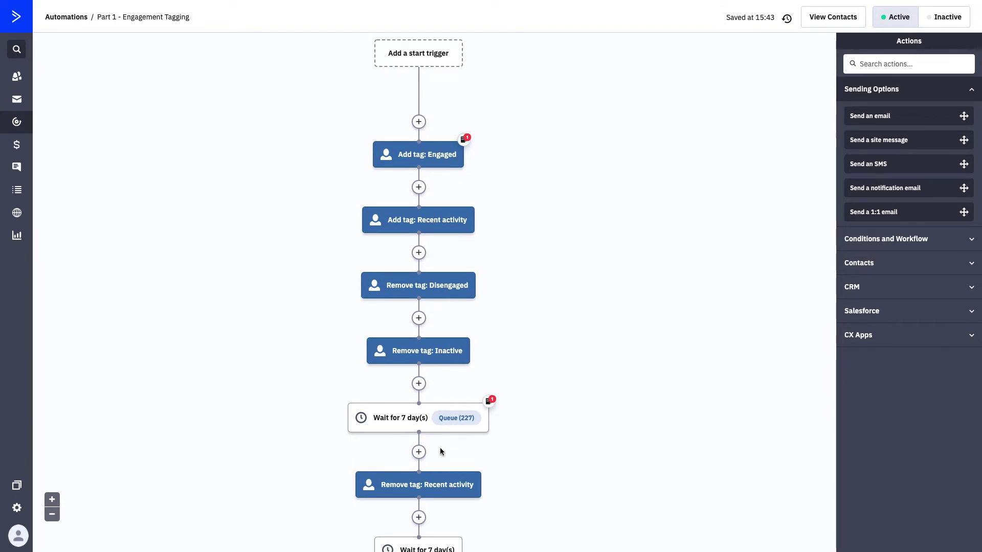
scroll(440, 447, up, 1)
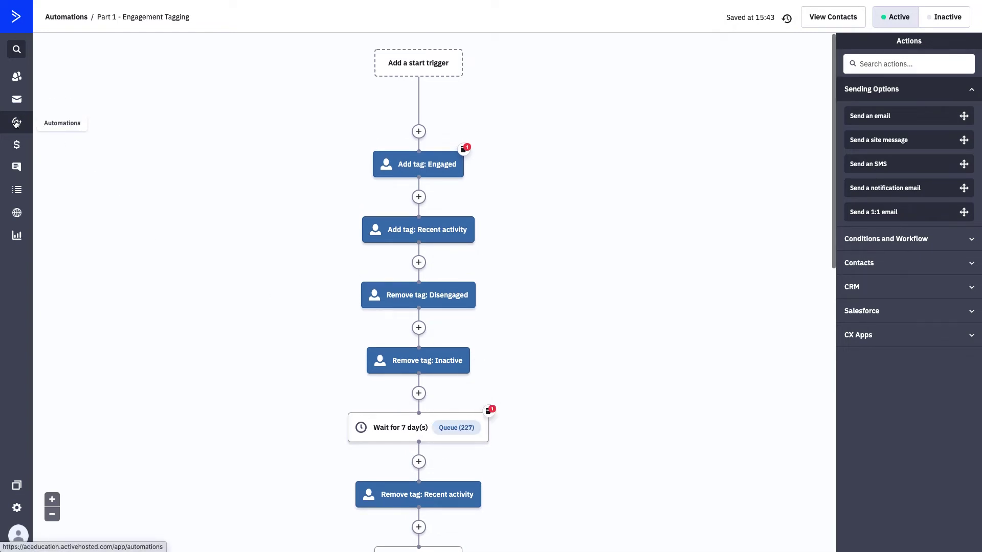
Filter the automations list by the Engagement label and open Part 2 - Engagement Tagging to review its triggers and actions
click(16, 124)
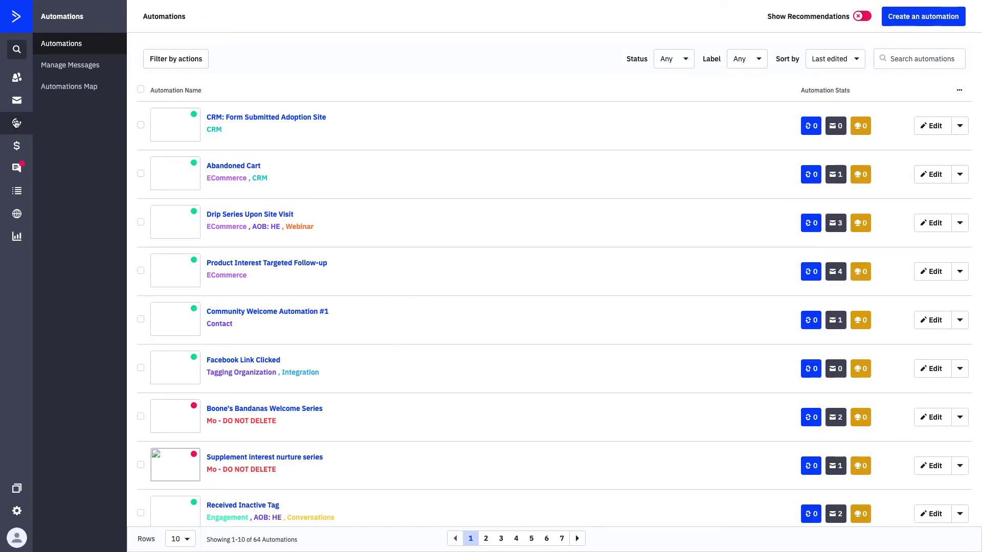
click(753, 62)
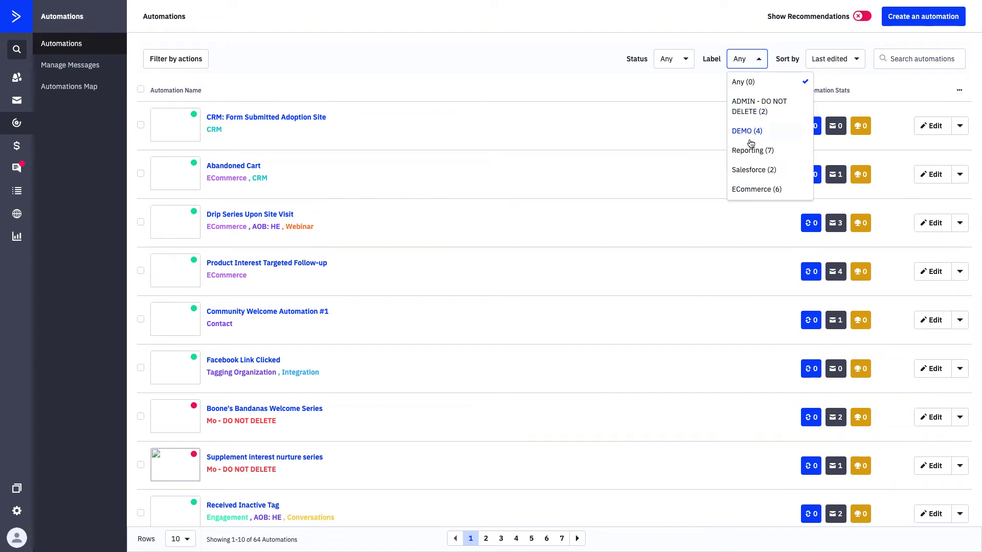
scroll(750, 143, down, 1)
click(748, 166)
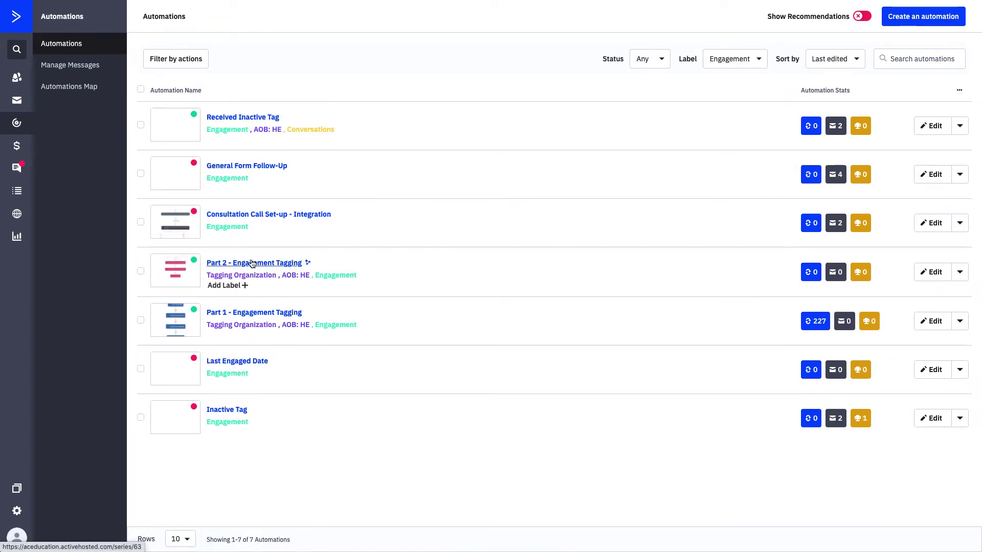
click(252, 264)
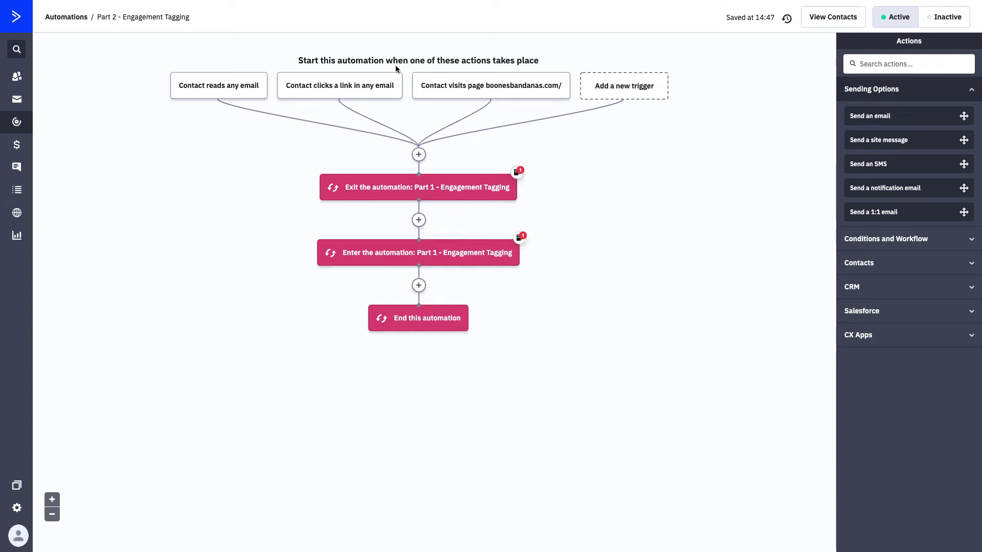
mouse_move(407, 245)
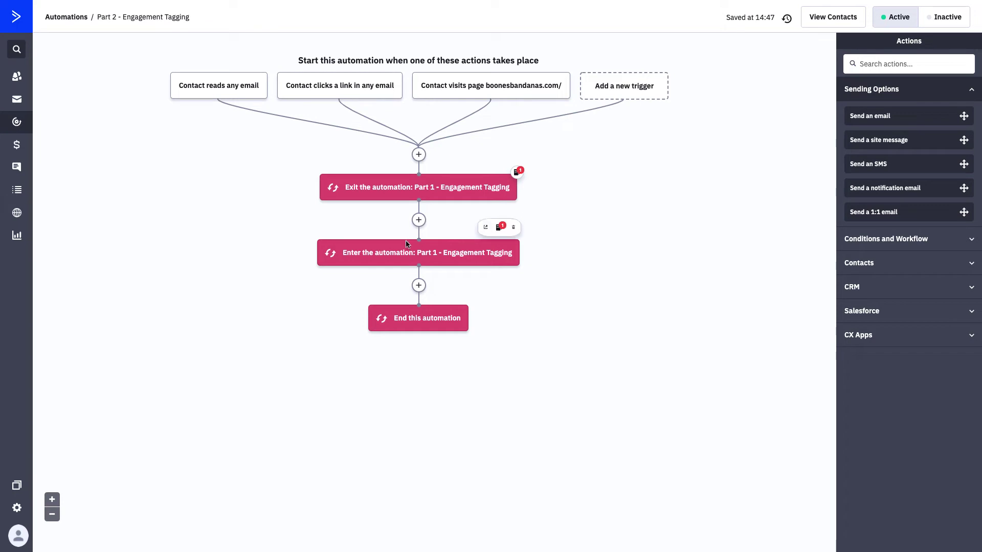
Search all automations for "welcome" and open Welcome Series - Boone's List, dismissing the trigger's action options
click(15, 124)
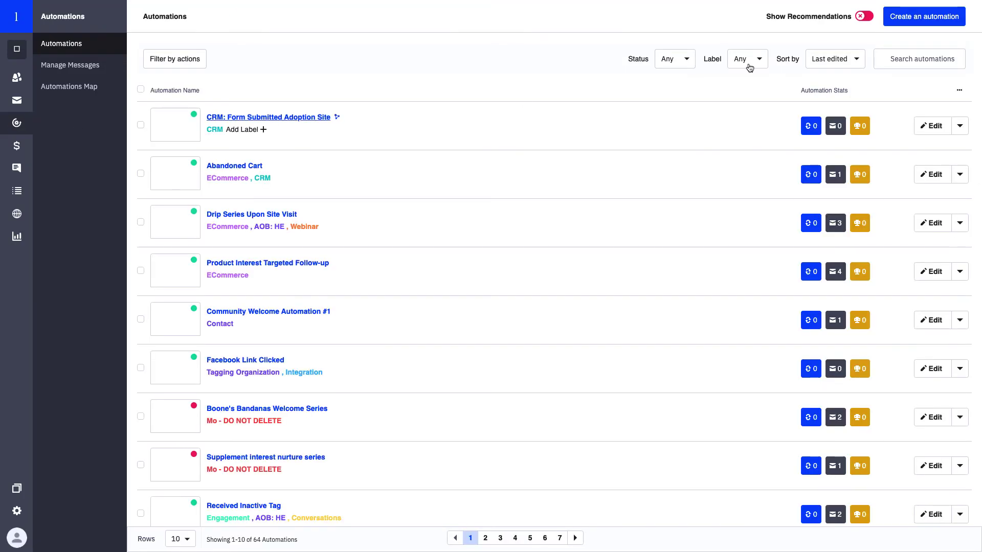
click(894, 58)
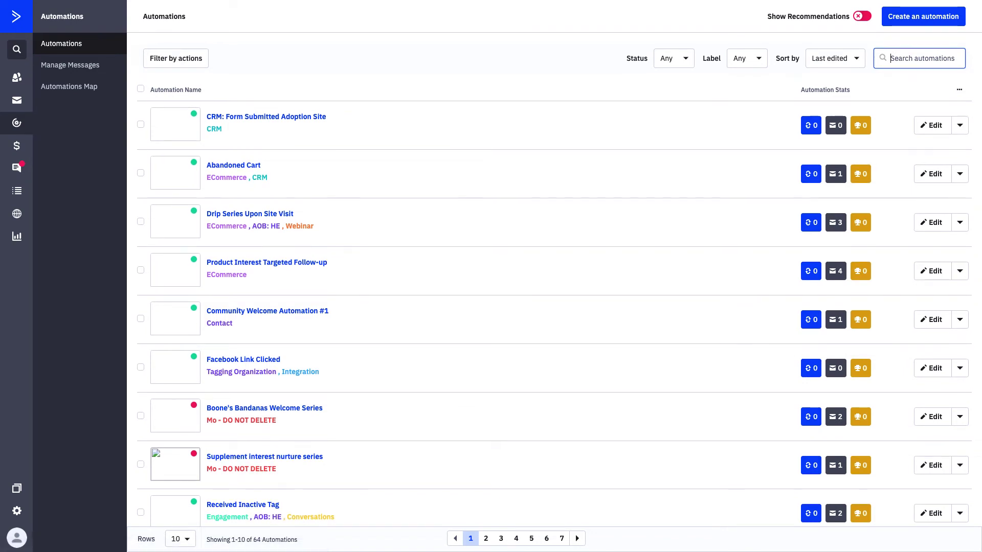
text(welcome)
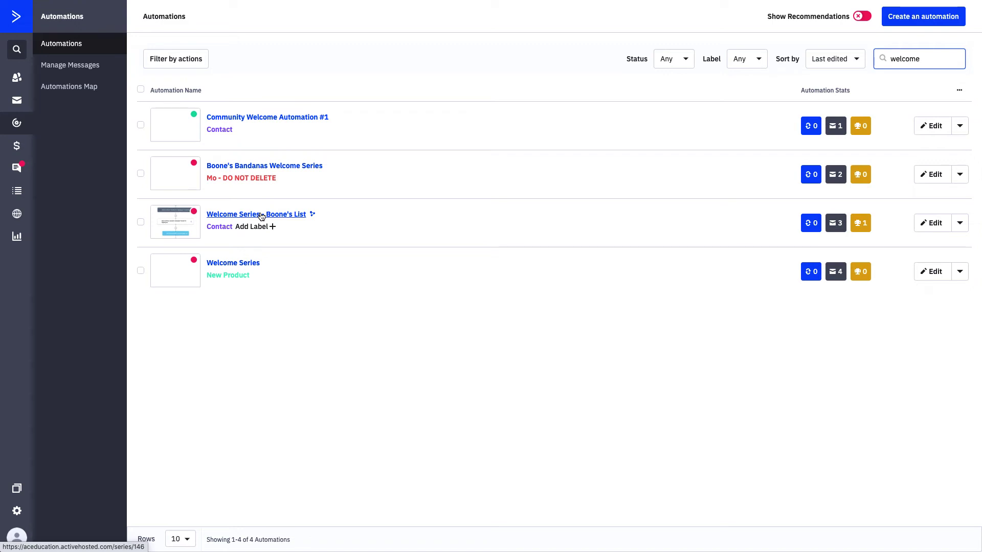
click(262, 217)
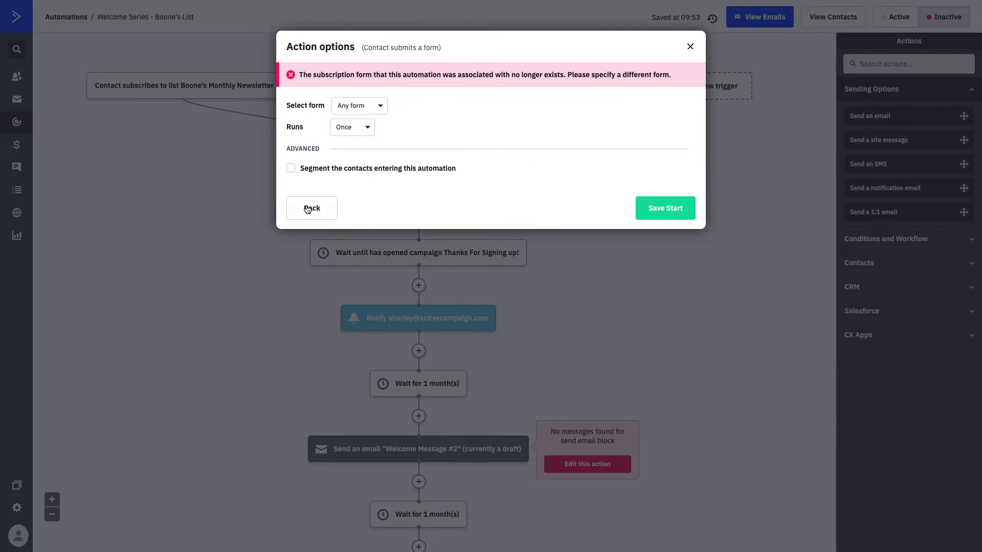
click(690, 47)
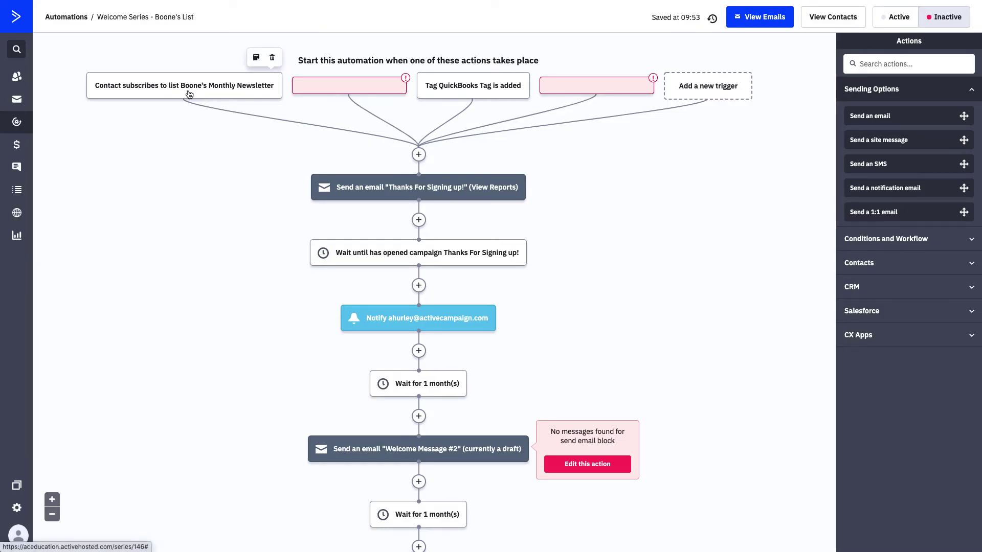
Examine the Welcome Series workflow from the "Thanks For Signing up!" email down to its Yes/No condition branches
mouse_move(432, 179)
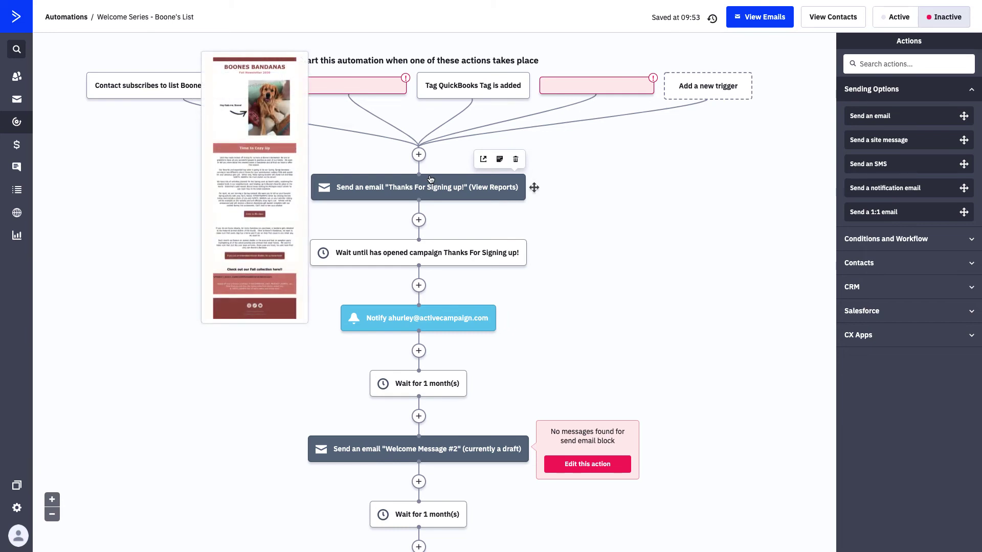
scroll(425, 193, down, 2)
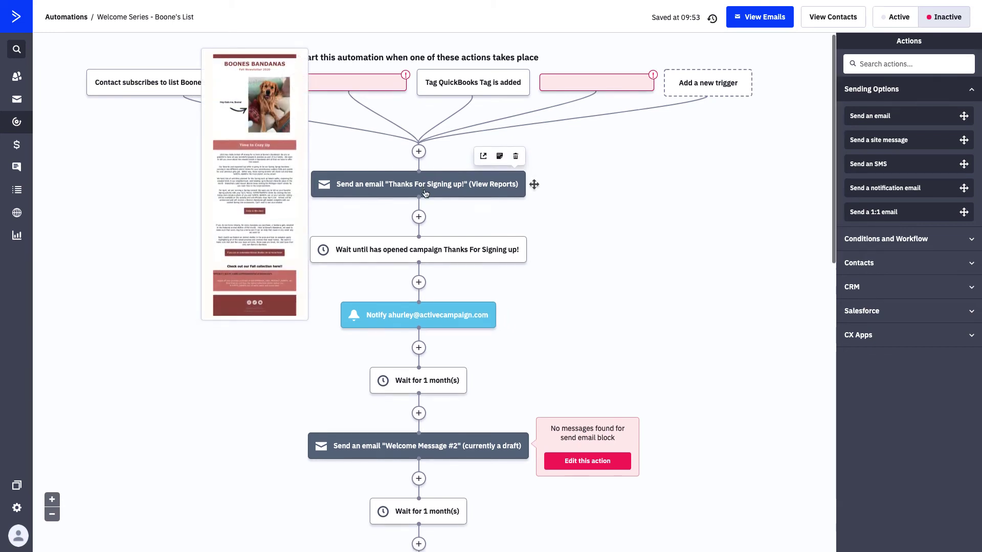
scroll(425, 193, down, 3)
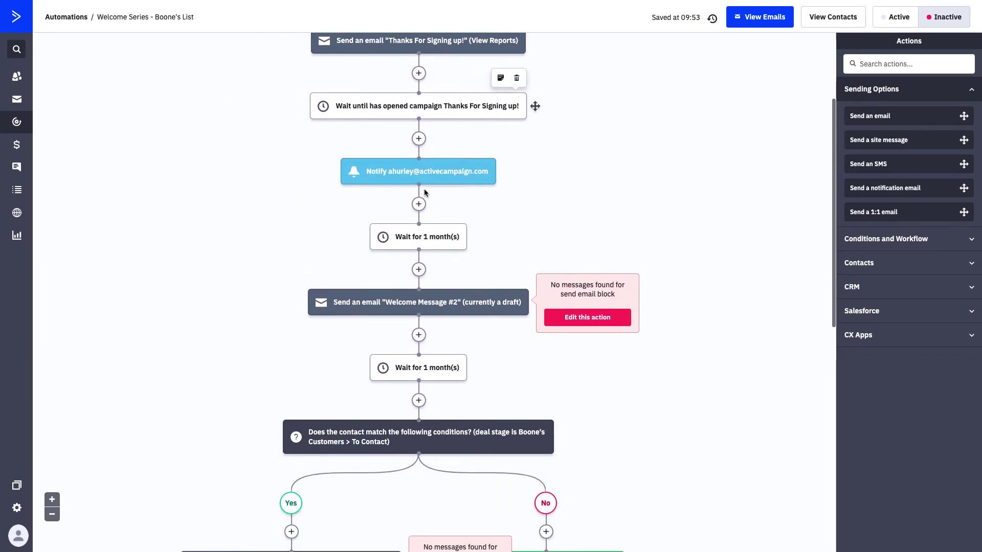
scroll(425, 193, down, 1)
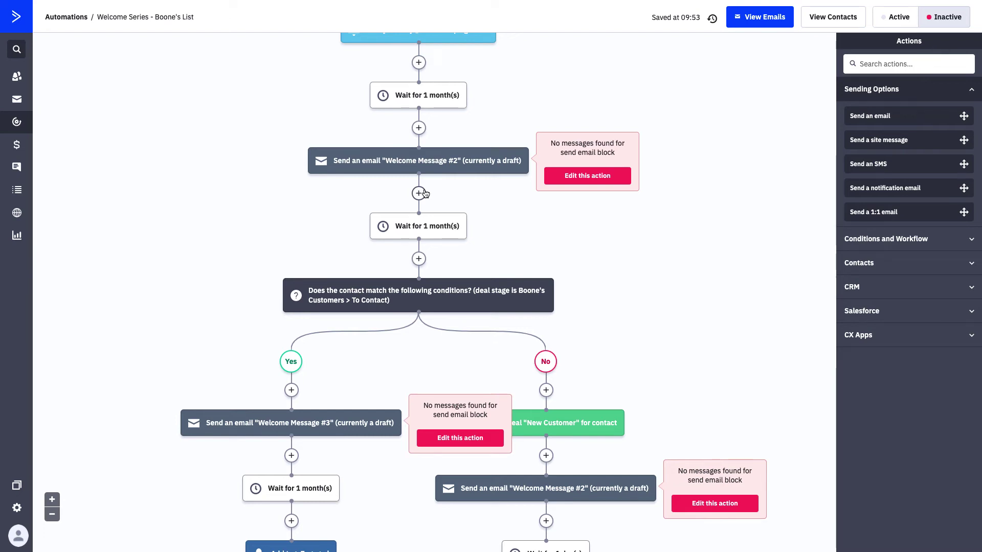
scroll(424, 194, up, 6)
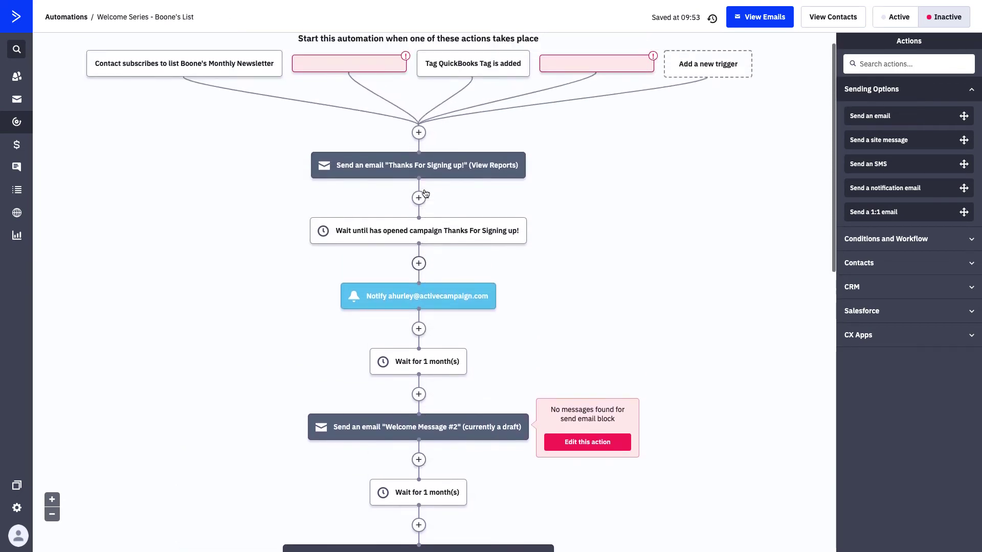
mouse_move(425, 193)
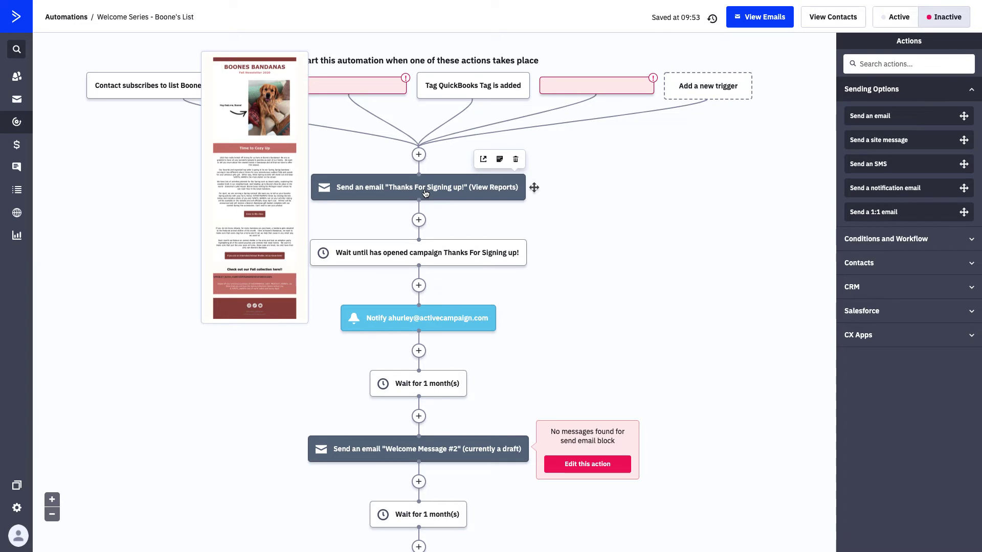
Search the automation recipes for "welcome", then close the recipe library without creating an automation
click(22, 124)
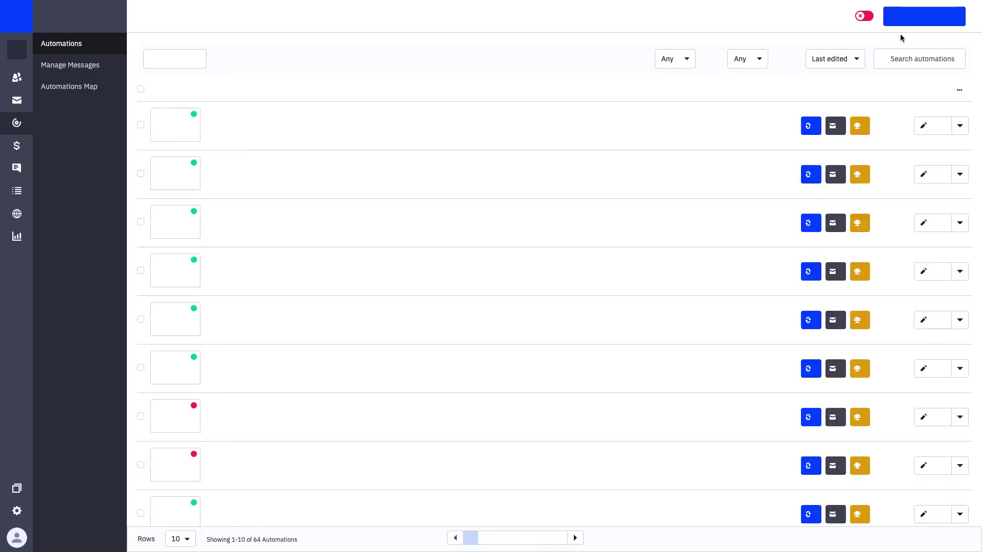
click(922, 23)
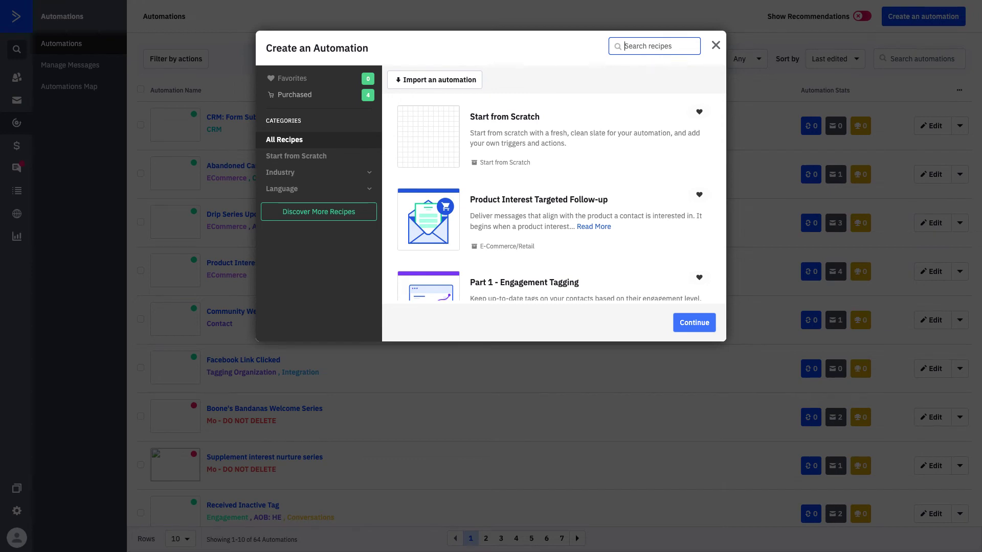
text(welcome)
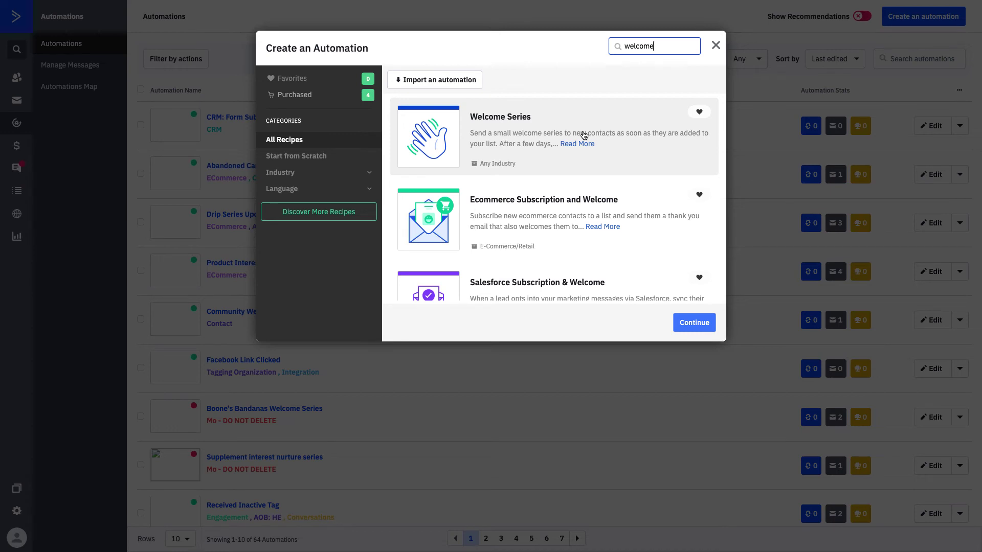
click(716, 45)
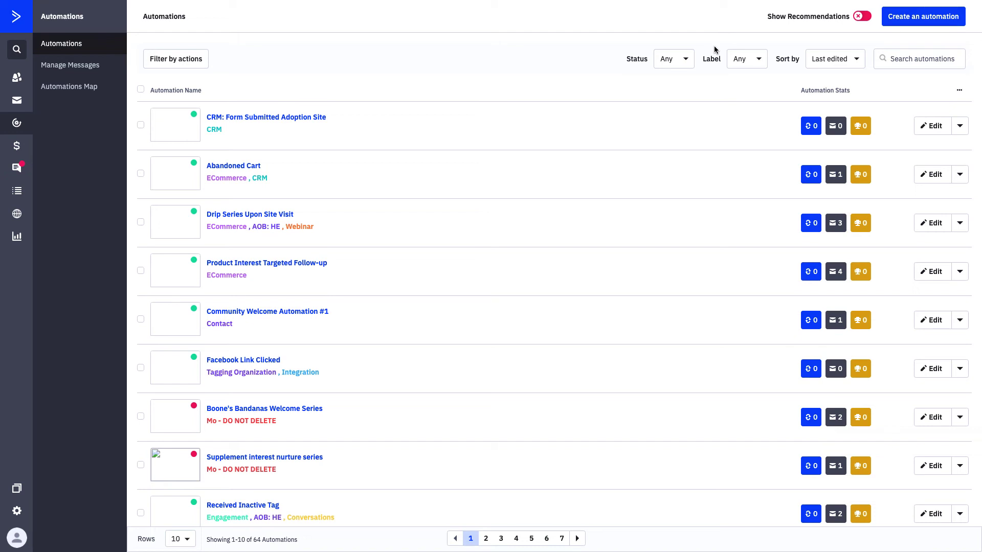
Open Community Welcome Automation #1 and review its trigger, emails, waits and Joined Facebook Group condition in a zoomed-out view
click(272, 313)
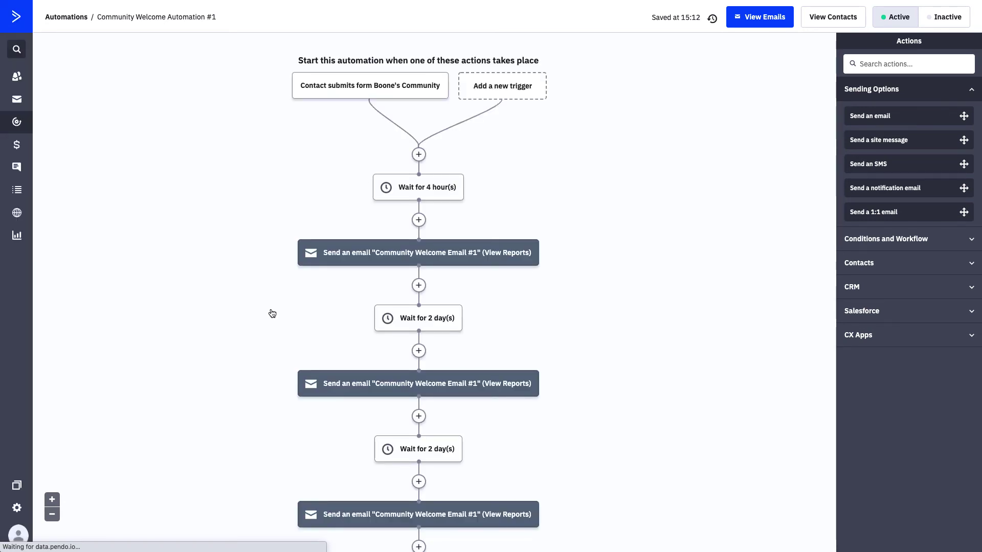
mouse_move(399, 86)
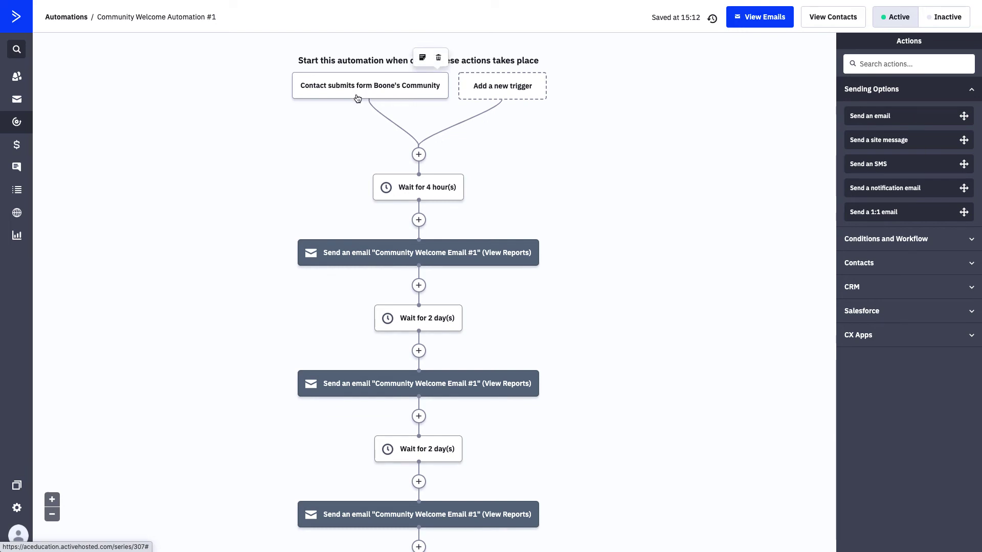
scroll(357, 98, down, 2)
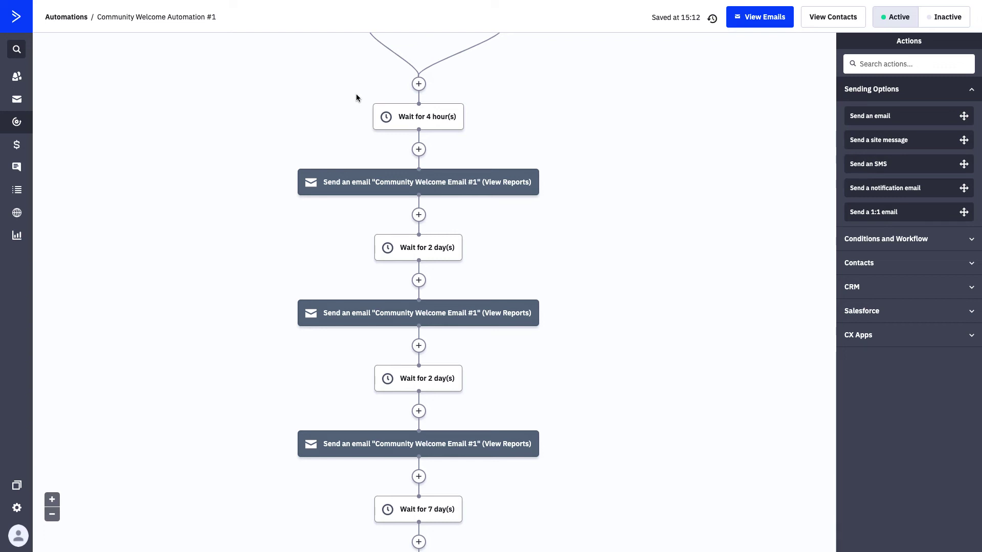
scroll(357, 97, down, 6)
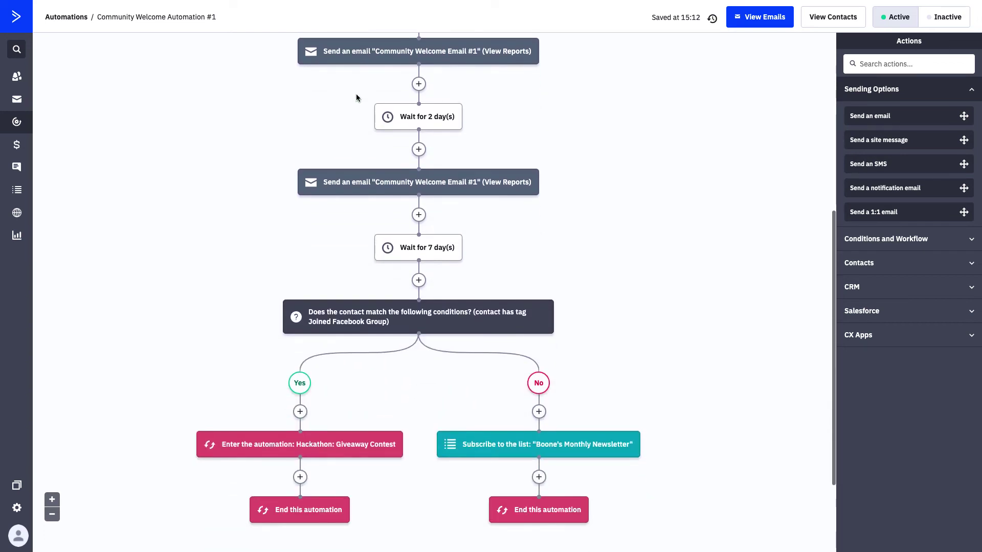
mouse_move(443, 297)
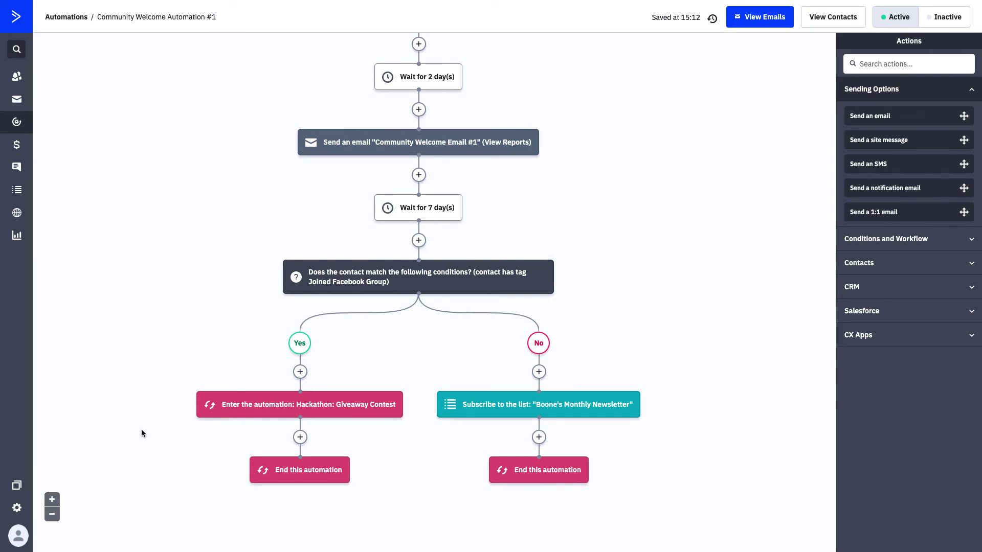
click(53, 515)
click(52, 514)
scroll(483, 232, up, 5)
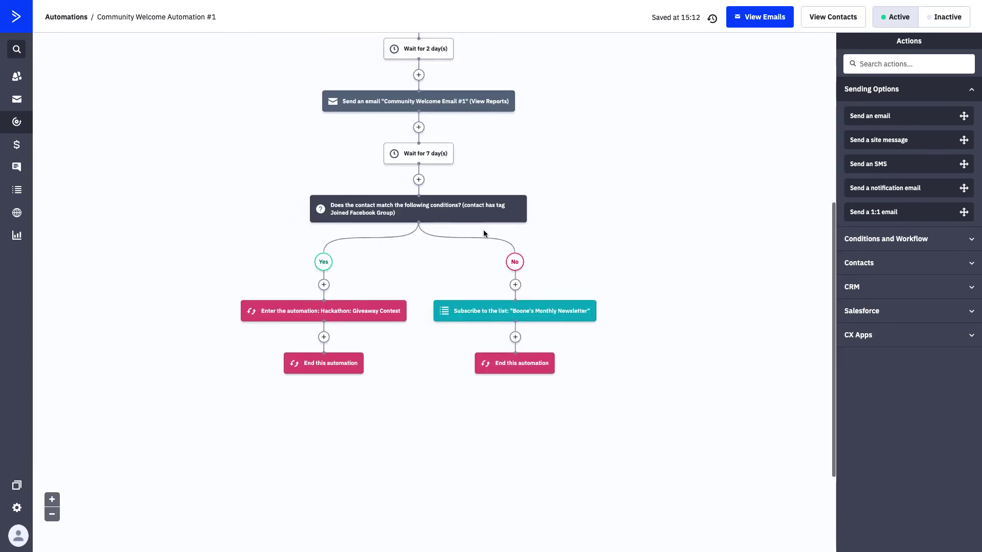
scroll(483, 234, up, 5)
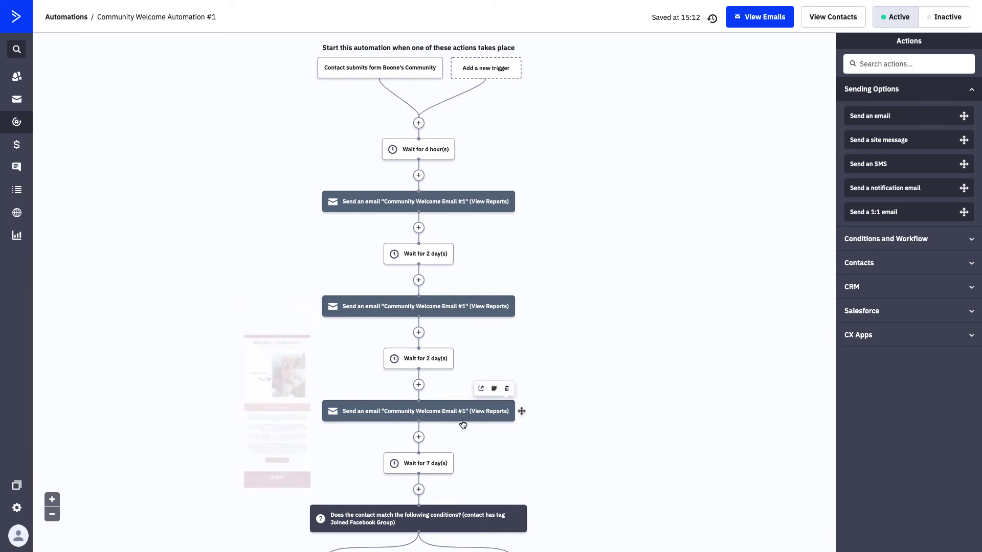
Add a Goal action between the 7-day wait and the If/Else condition, naming it "Joined Facebook Group"
mouse_move(468, 418)
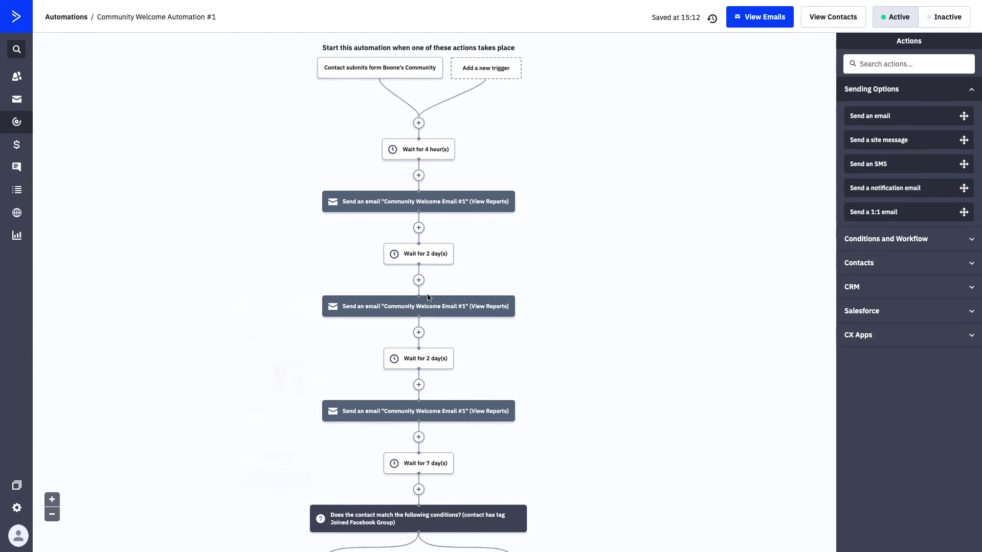
mouse_move(429, 306)
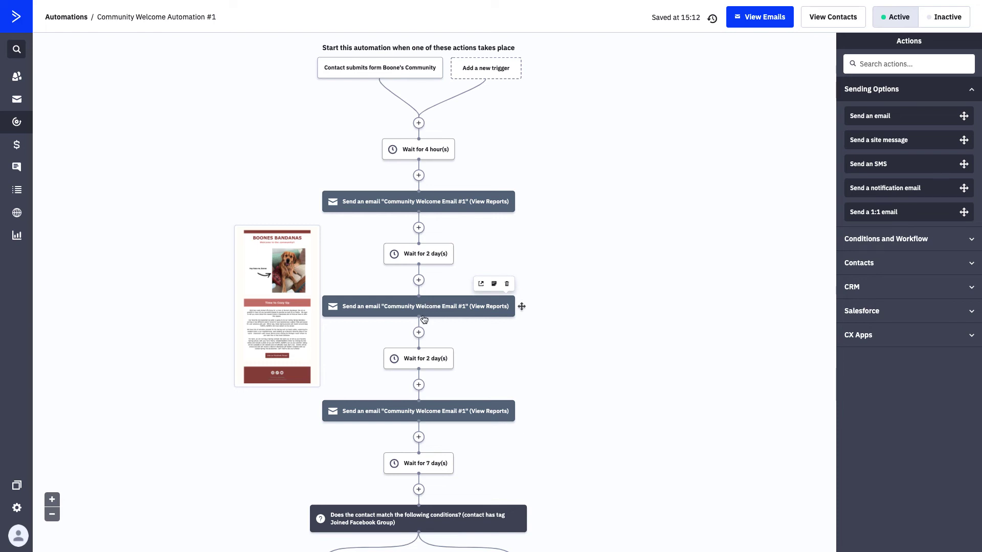
scroll(424, 319, down, 2)
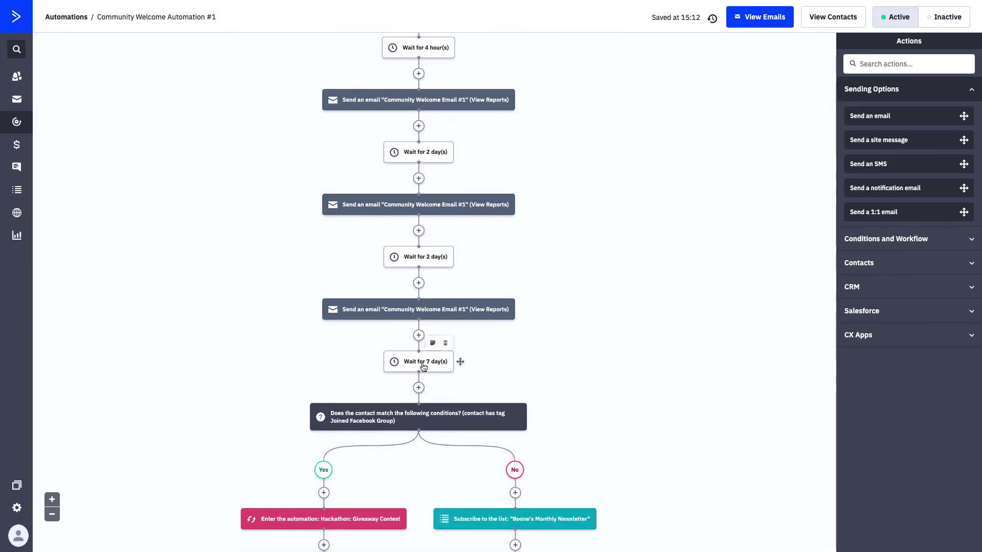
click(419, 388)
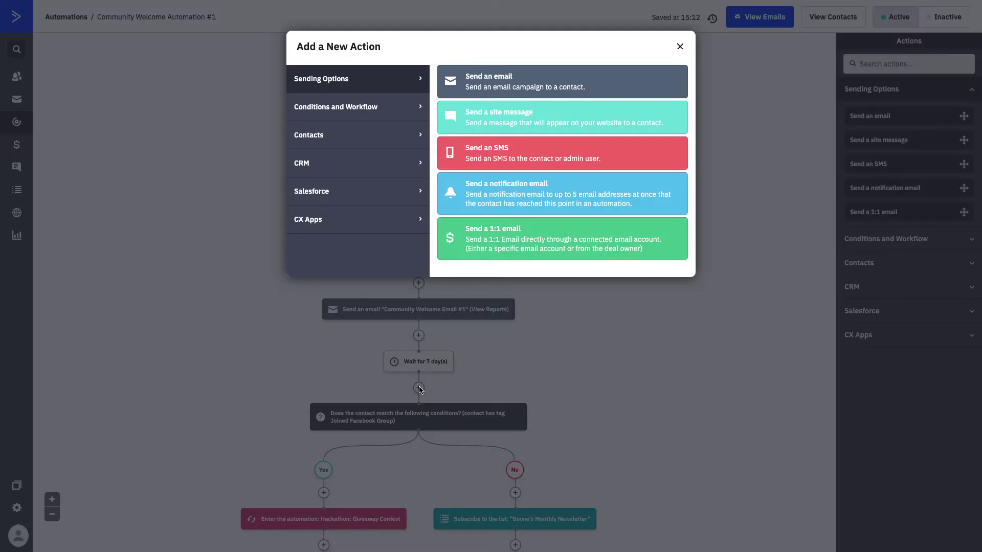
click(396, 119)
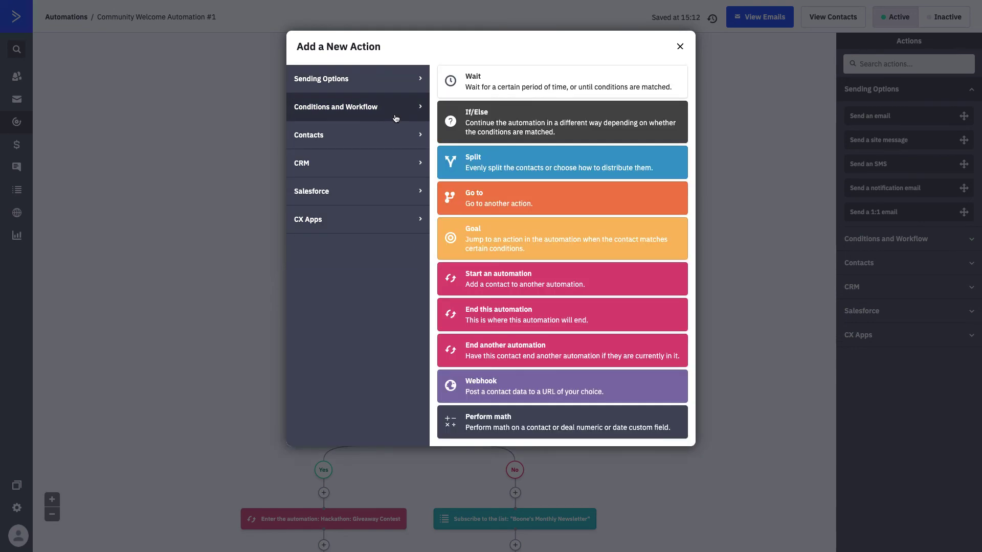
click(551, 240)
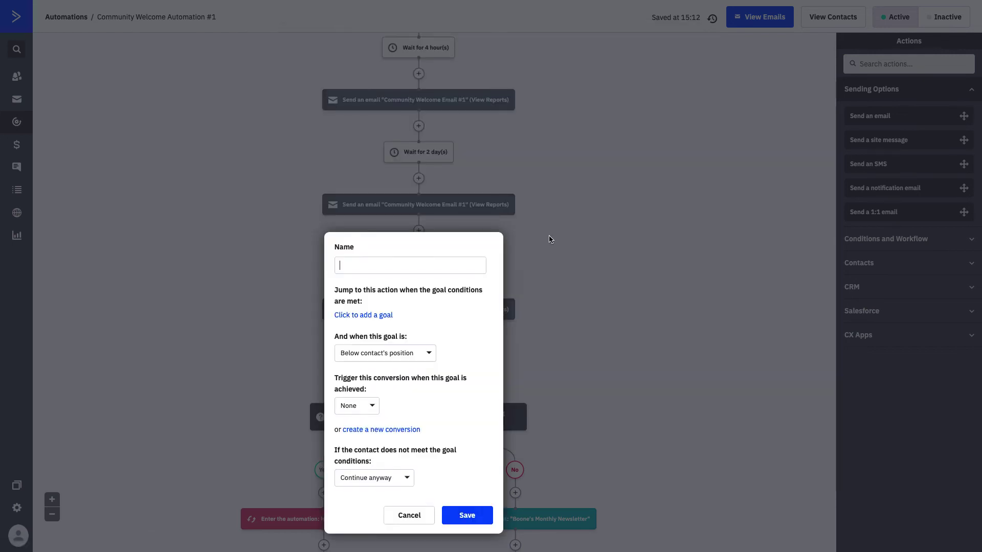
text(Joined Facebook Group)
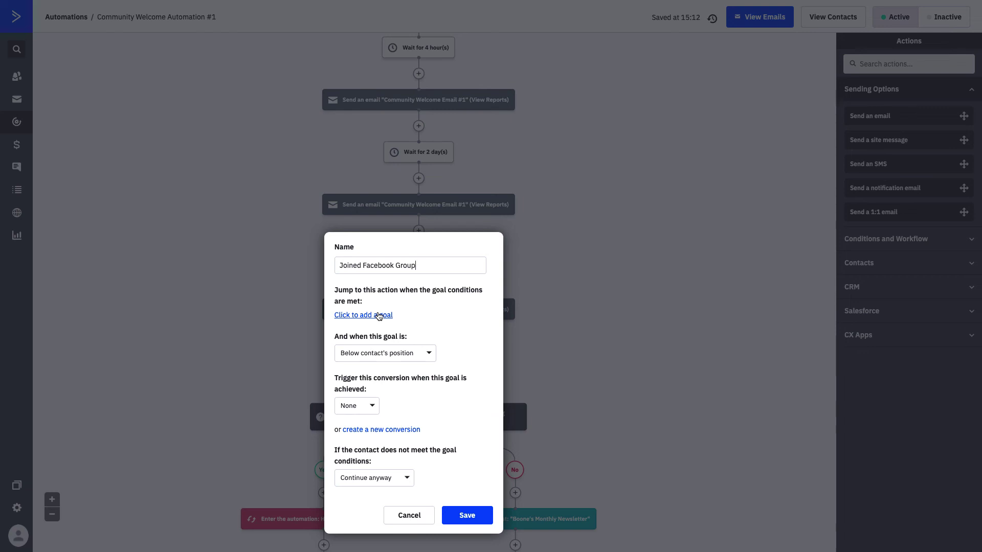
Define the goal's condition as Tag Exists "Joined Facebook Group" and save the condition
click(379, 316)
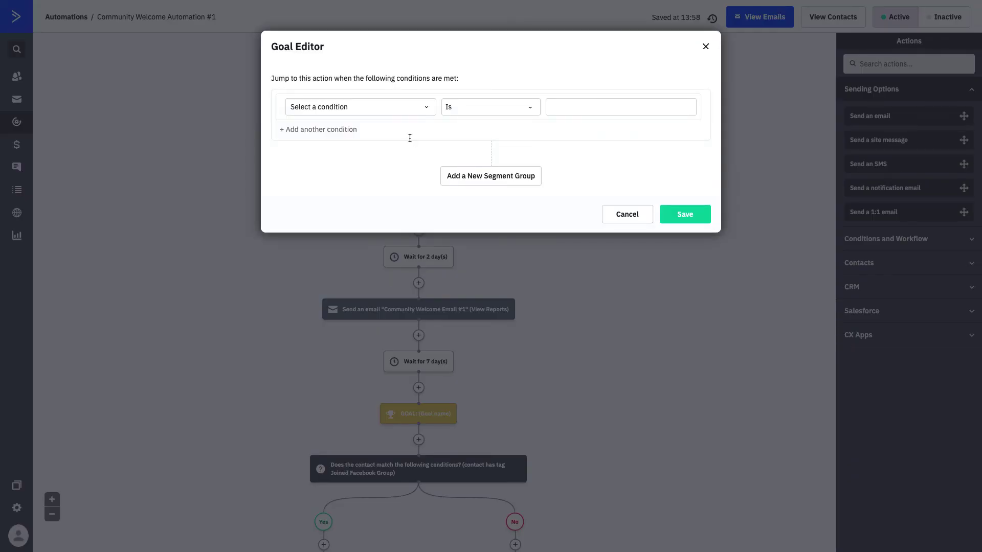
click(424, 109)
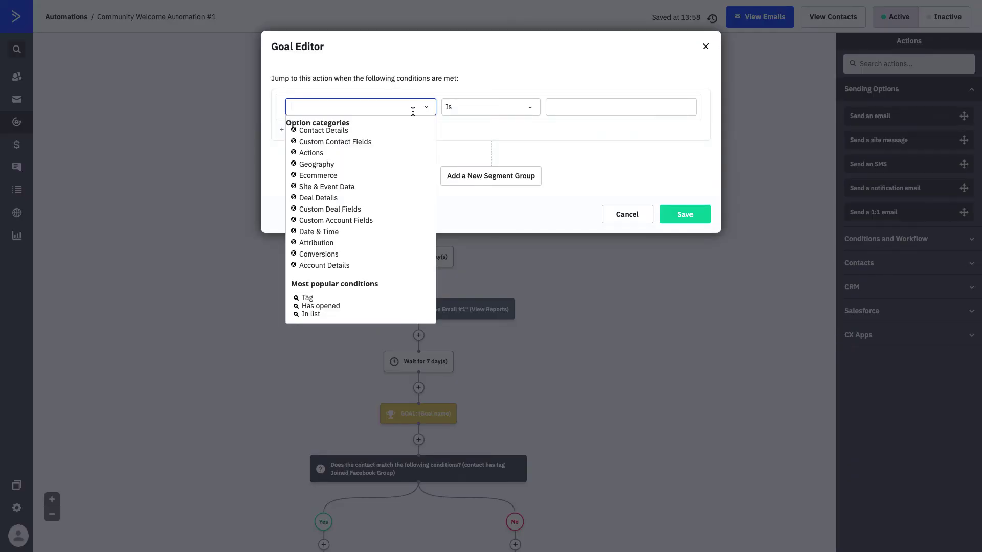
text(tag)
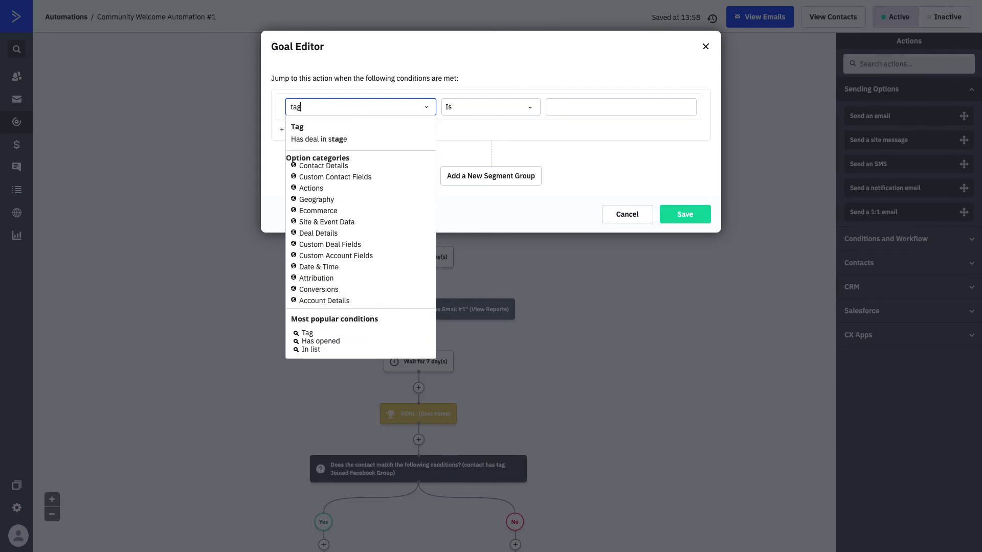
click(303, 131)
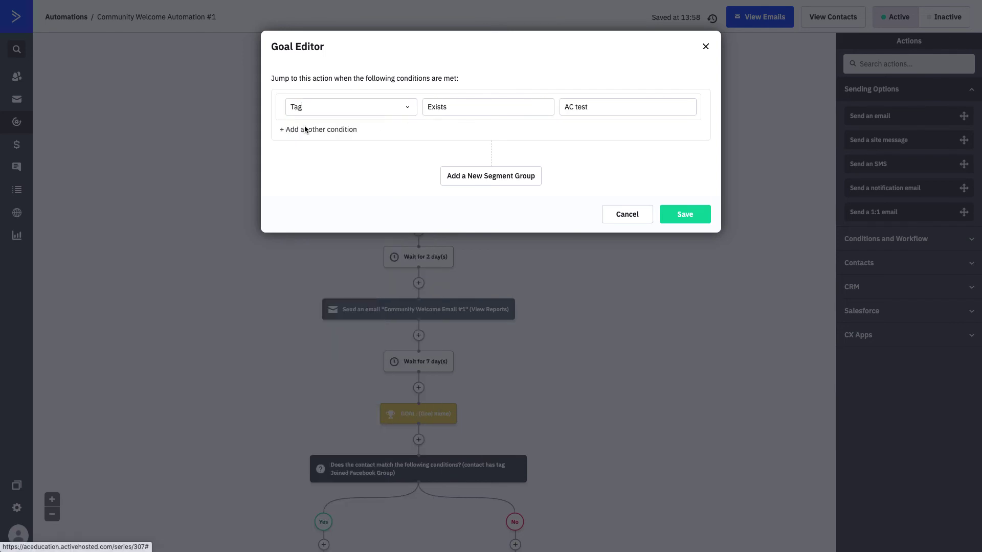
click(587, 106)
text(joined)
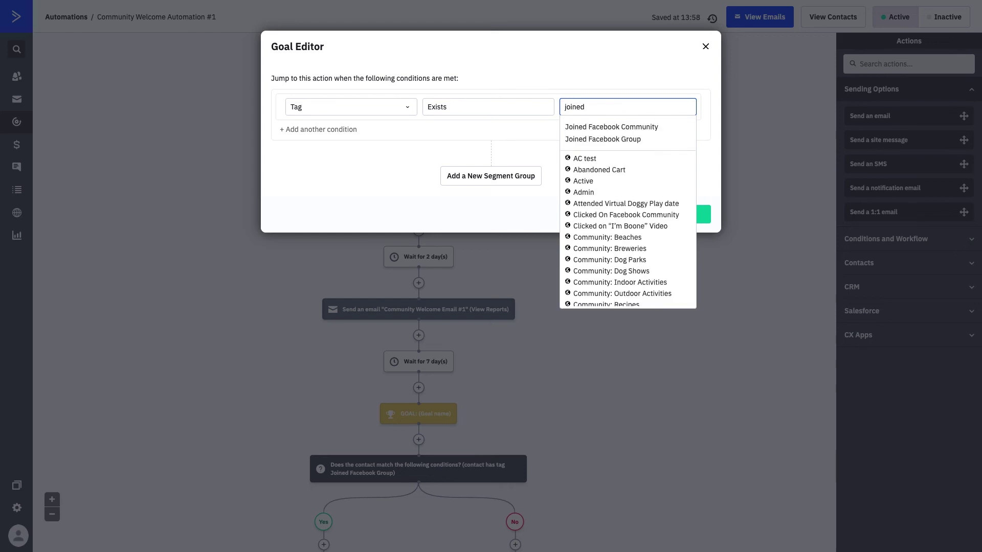
click(588, 138)
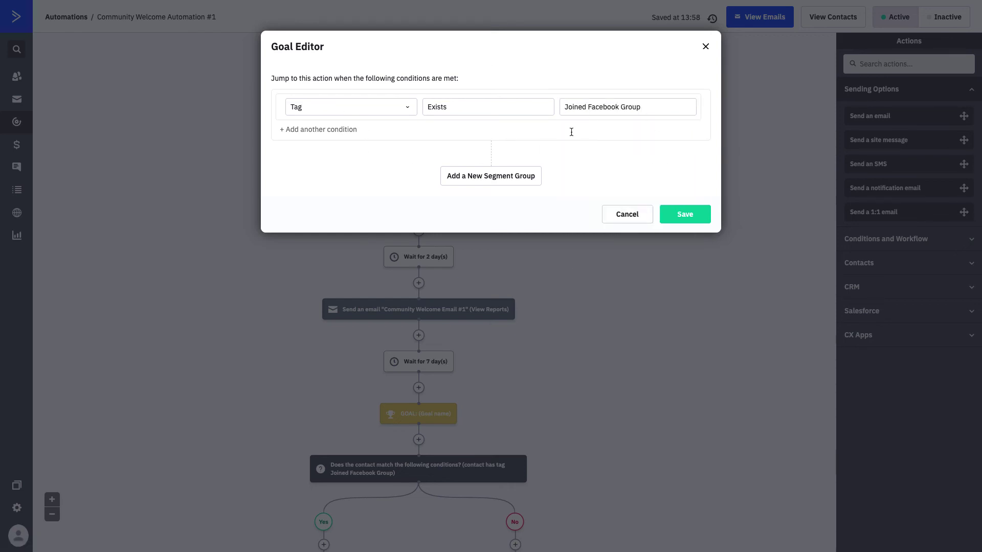
click(703, 219)
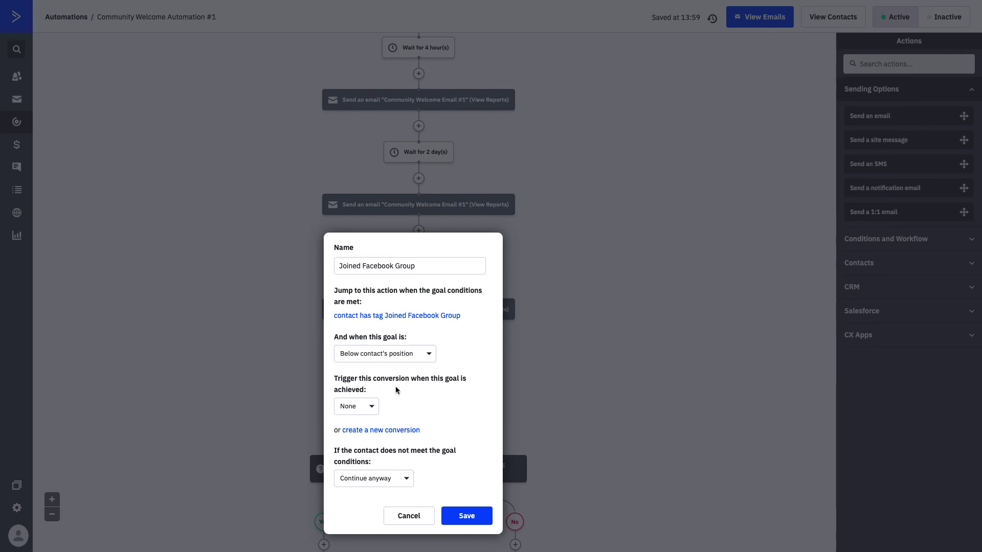
Keep the goal set to "Below contact's position" and "Continue anyway" when its conditions are not met, and save it
click(396, 355)
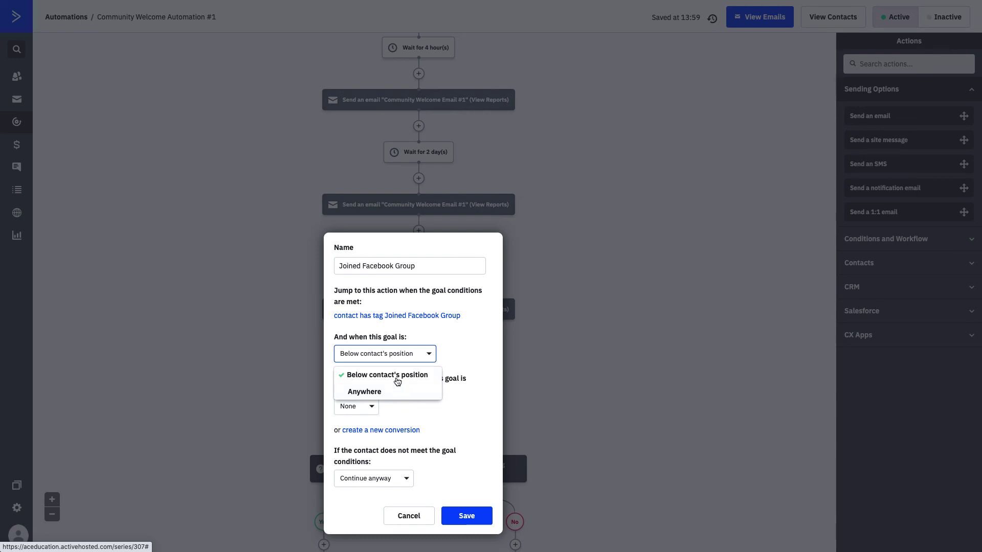
click(397, 378)
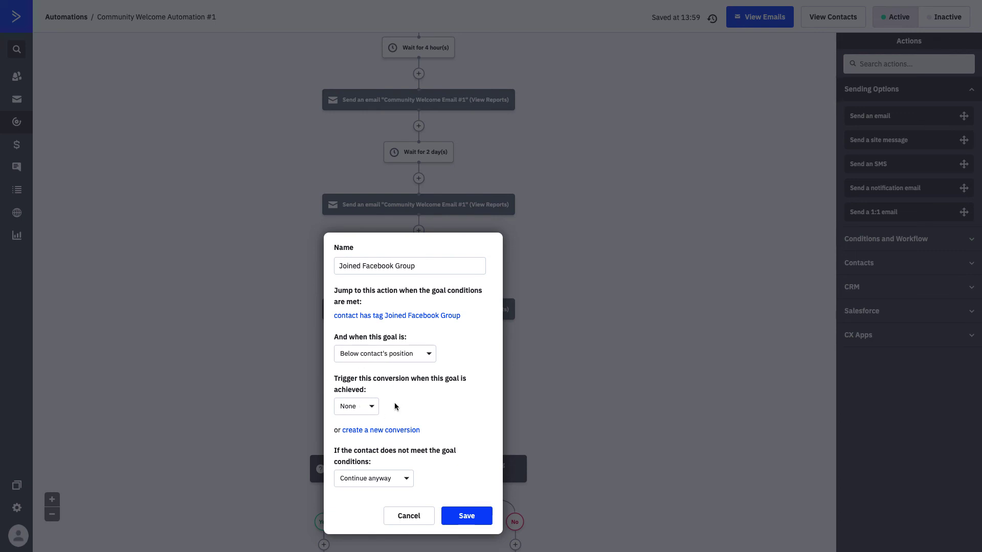
click(401, 479)
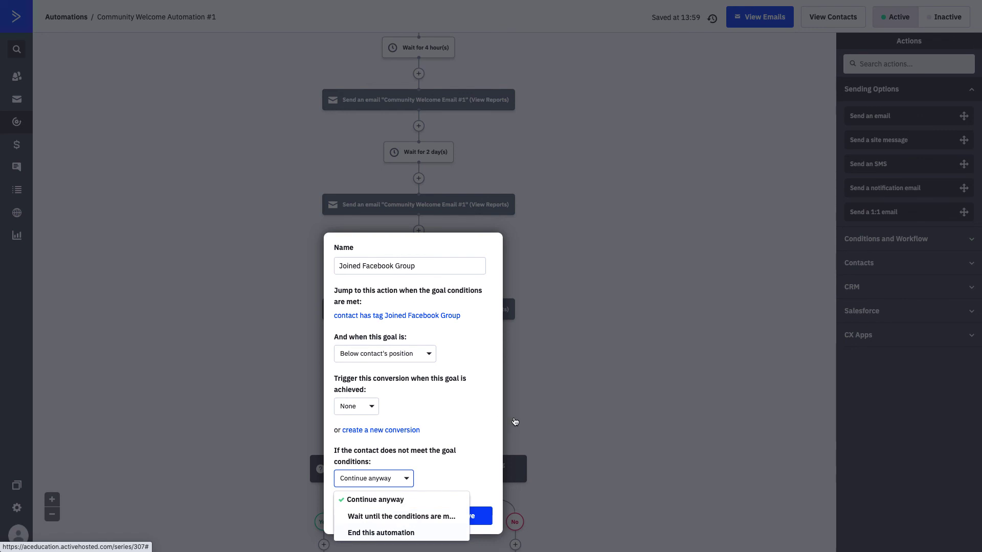
click(482, 518)
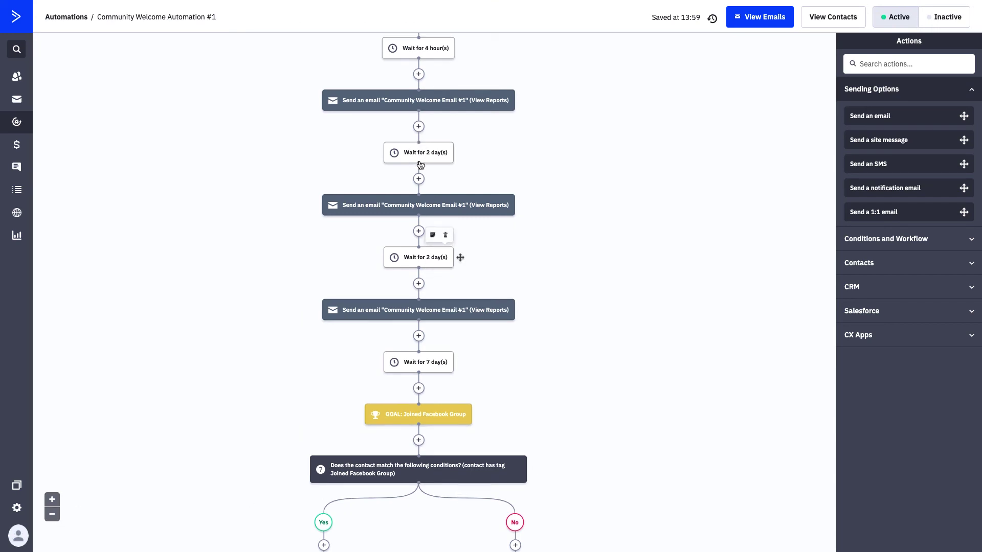
Examine the contact's path from the form trigger through the emails, waits and Joined Facebook Group goal to the Yes/No branches
scroll(421, 164, up, 2)
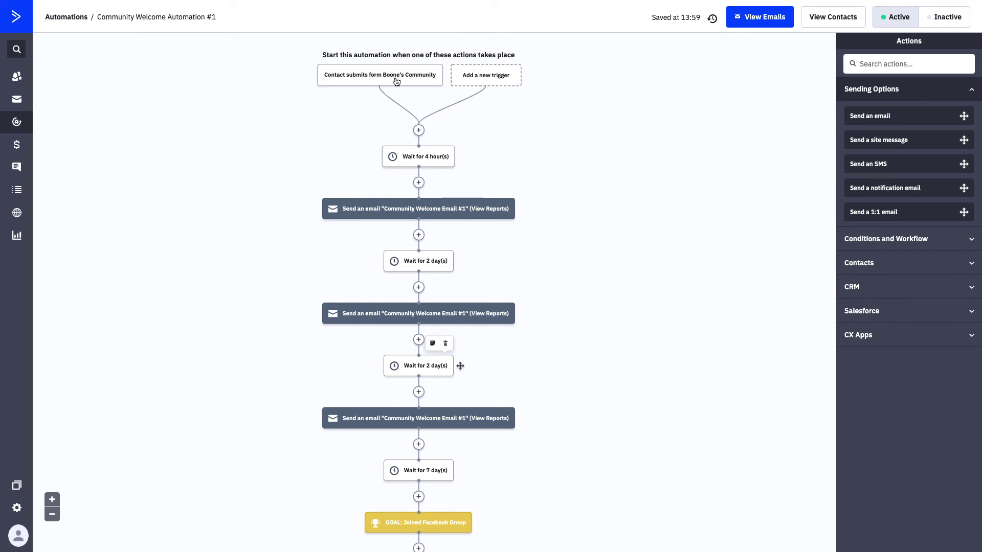
scroll(397, 82, down, 1)
scroll(396, 82, down, 1)
mouse_move(409, 138)
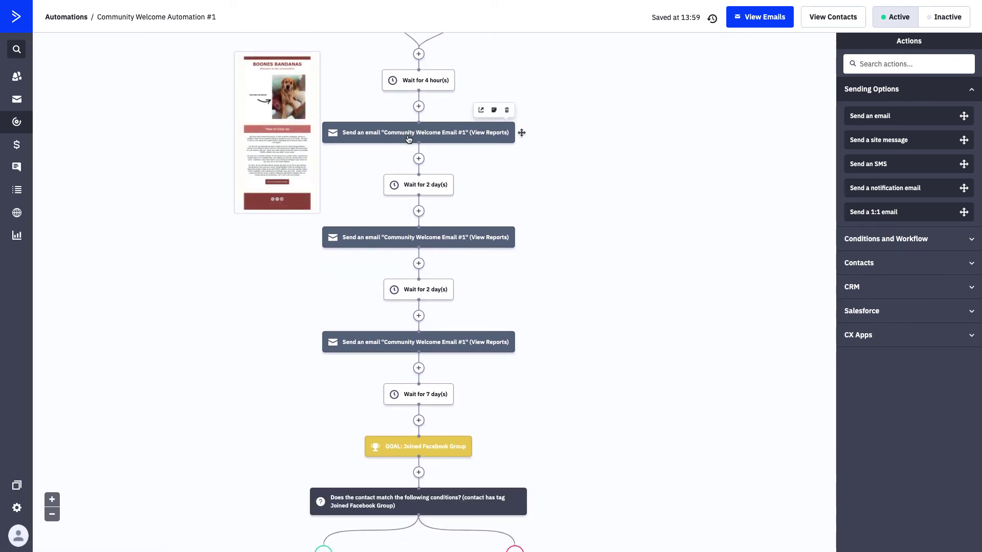
mouse_move(464, 238)
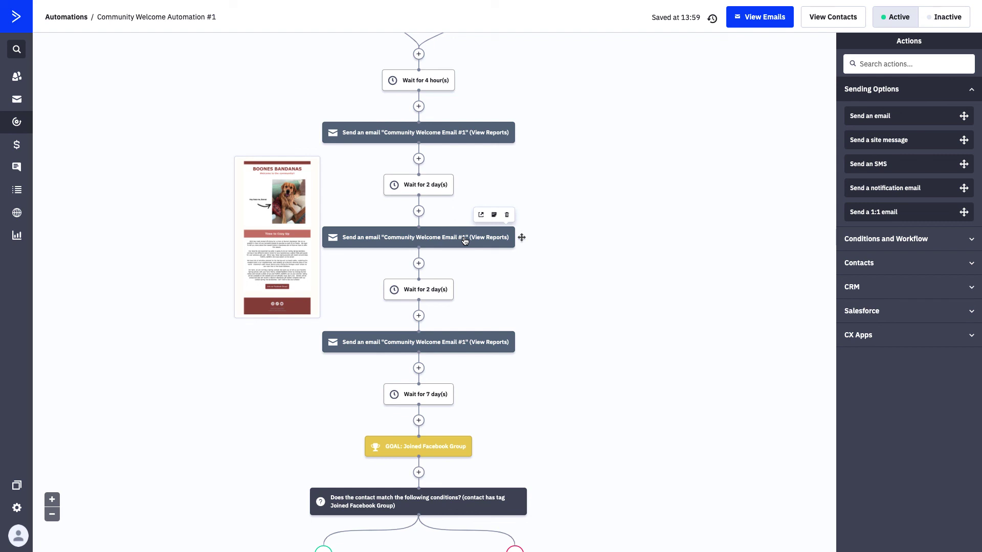
mouse_move(424, 292)
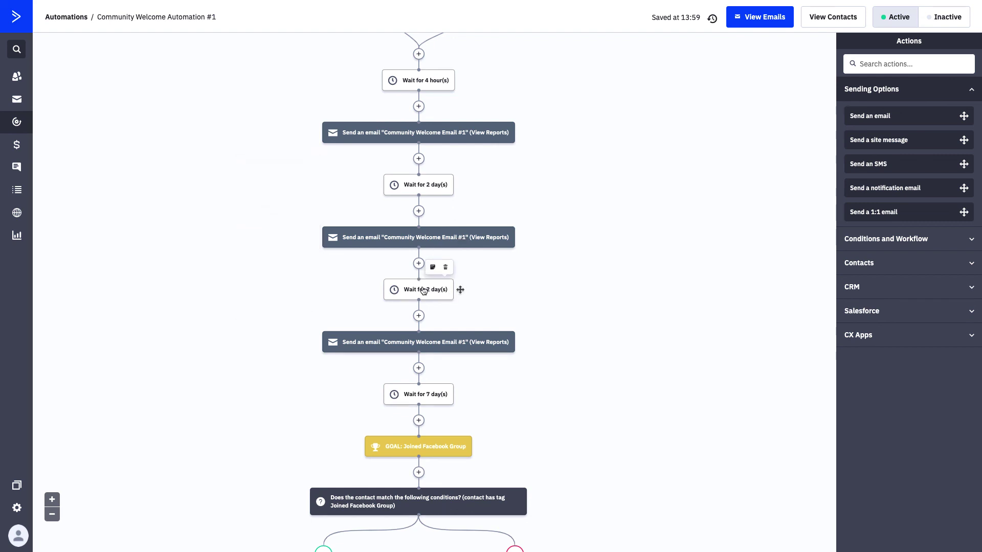
mouse_move(426, 339)
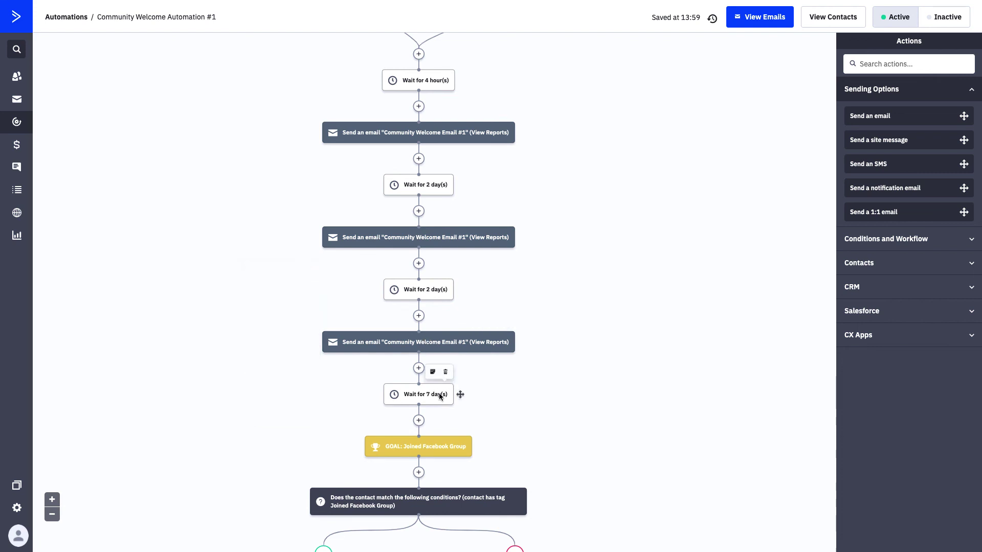
mouse_move(407, 393)
mouse_move(409, 238)
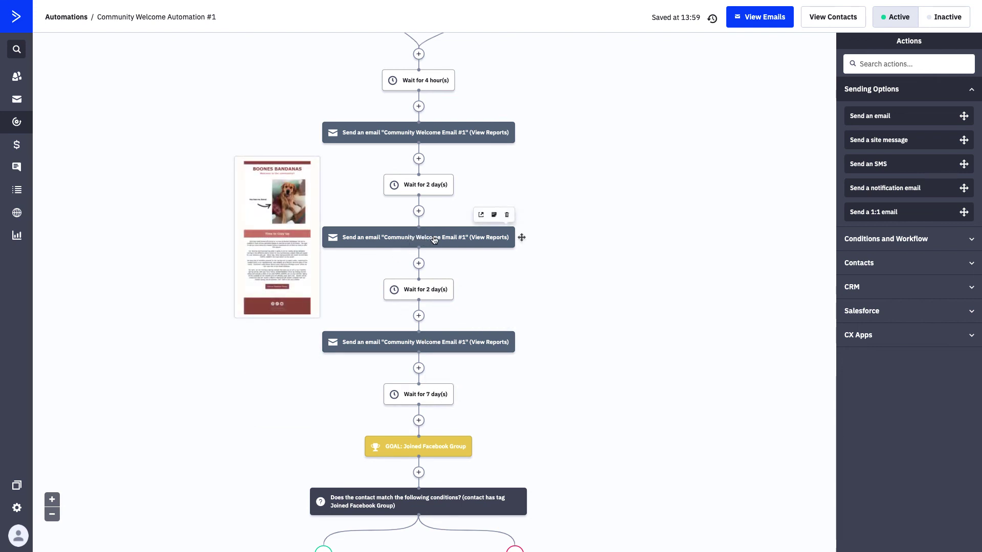
mouse_move(469, 448)
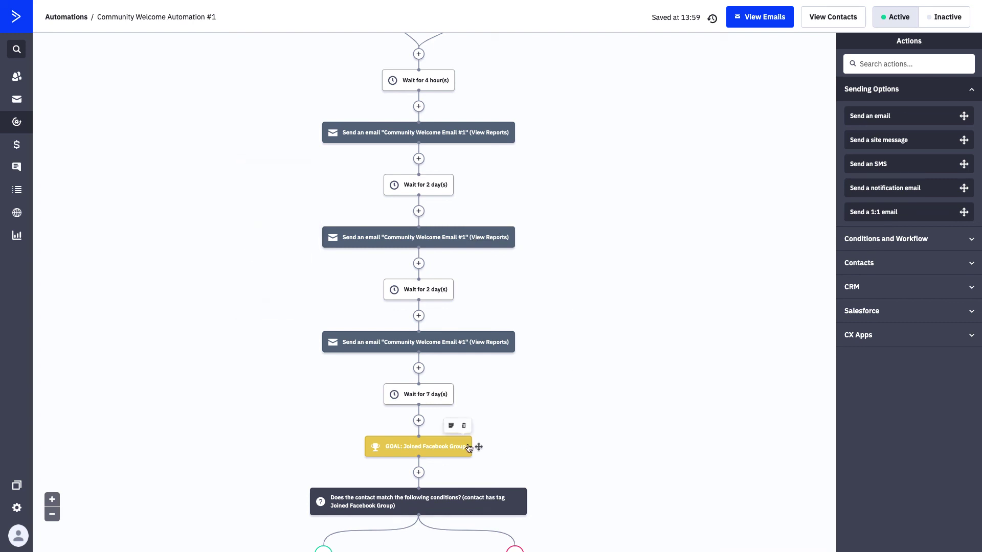
scroll(468, 448, down, 2)
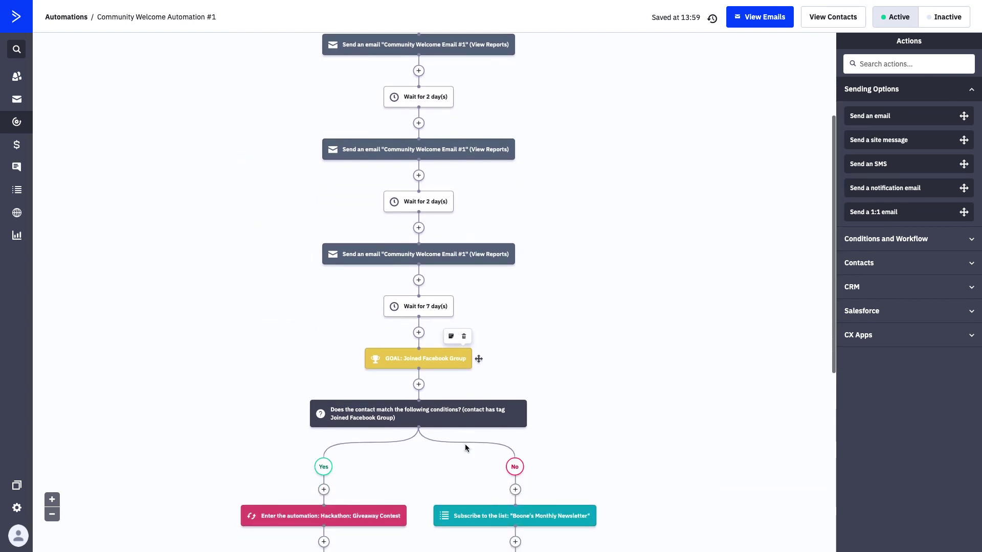
scroll(465, 448, down, 2)
mouse_move(310, 435)
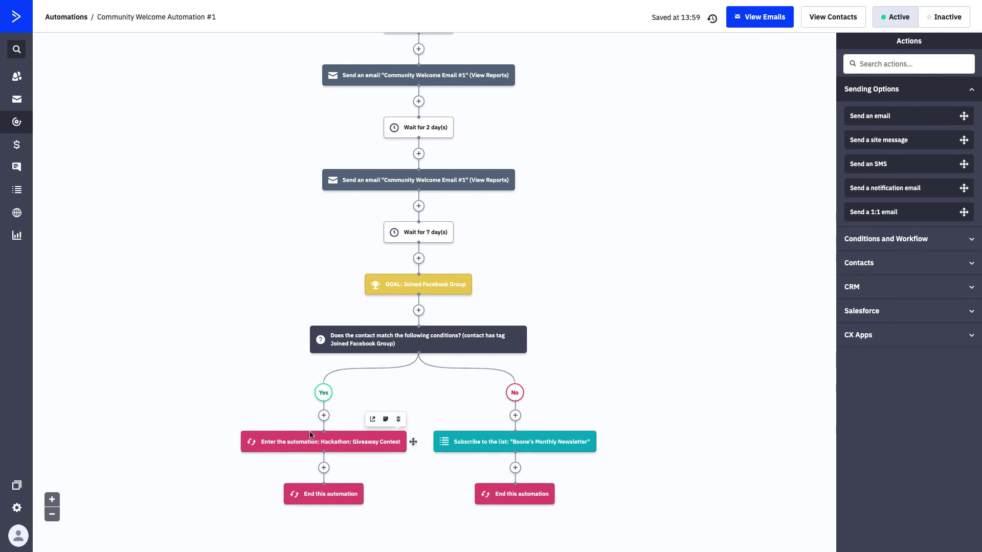
mouse_move(515, 434)
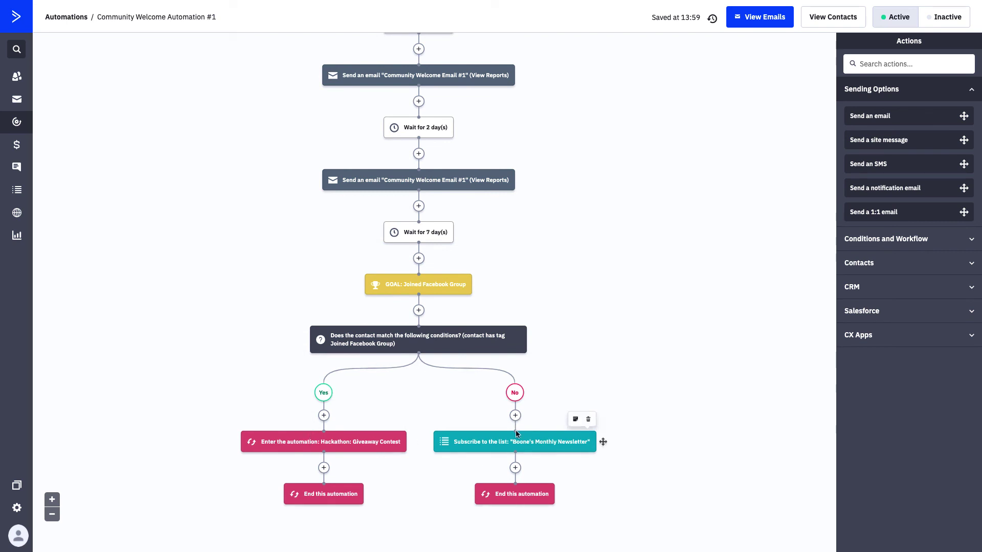